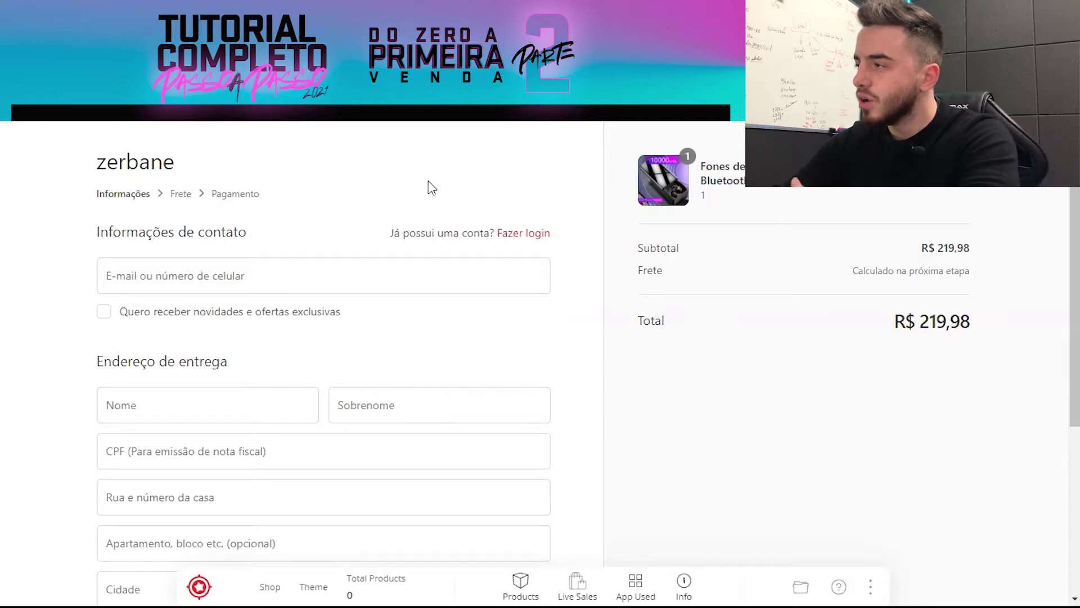
# - Compare the zerbane checkout form with the Relógio Militar Sport checkout, including its personal data section, order summary and customer reviews
pyautogui.scroll(-5, 431, 187)
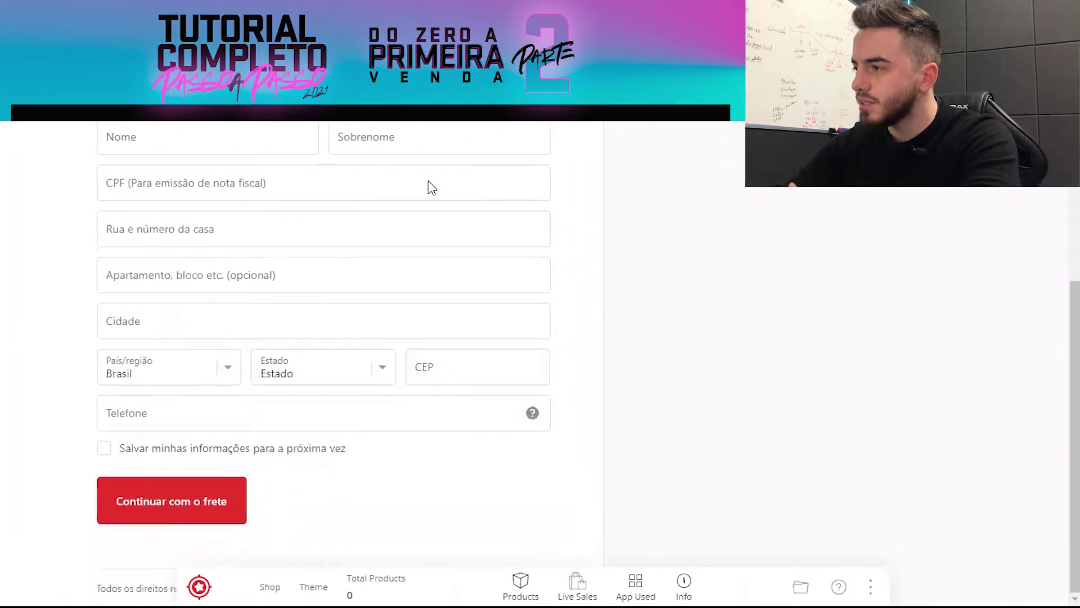
pyautogui.scroll(5, 431, 187)
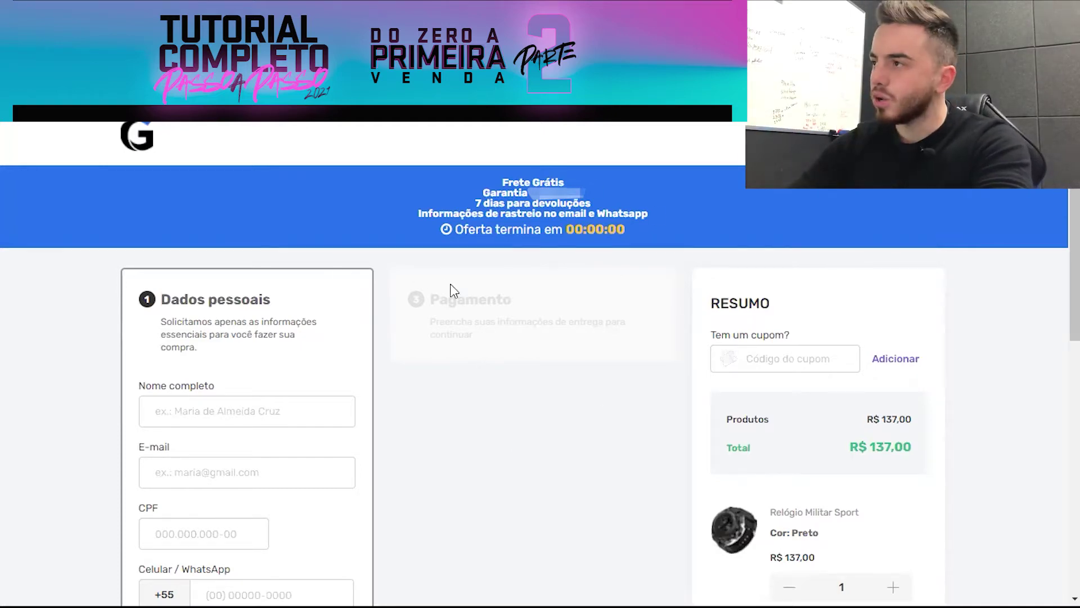
pyautogui.scroll(-2, 487, 341)
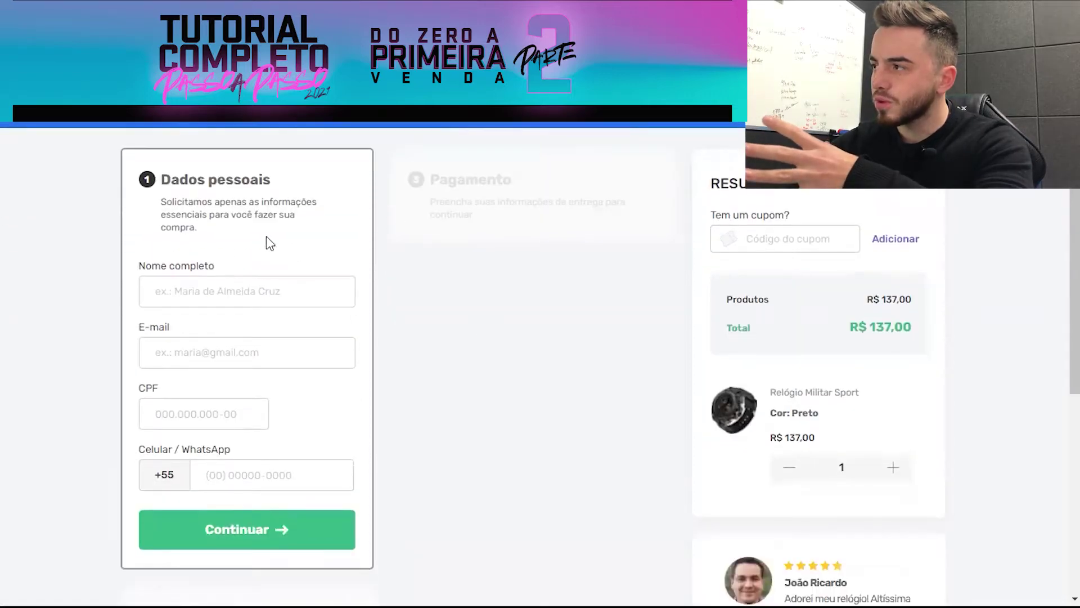
pyautogui.scroll(-4, 284, 231)
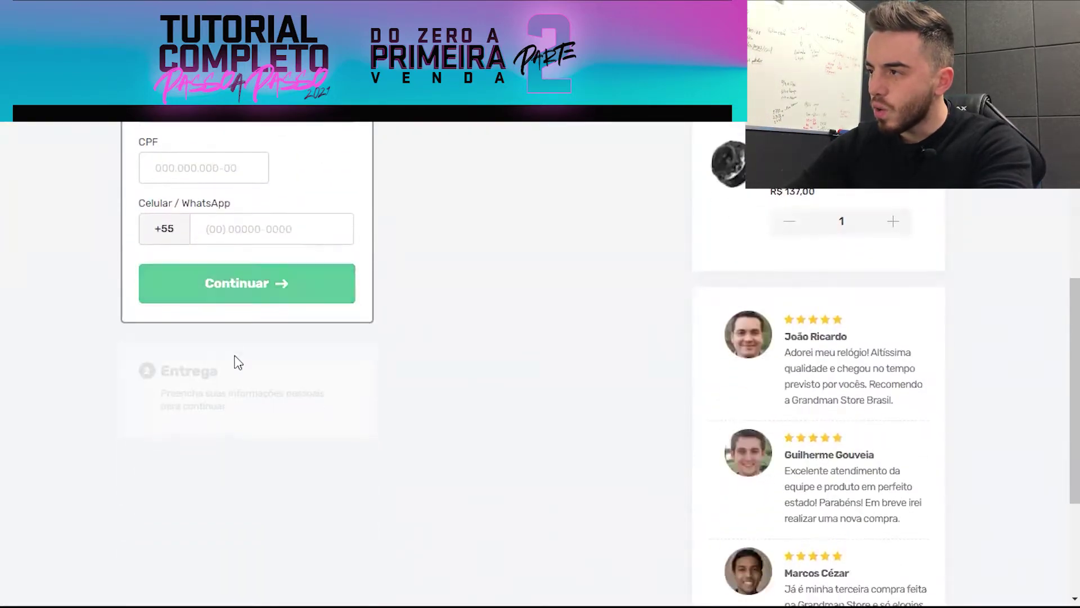
pyautogui.scroll(6, 254, 446)
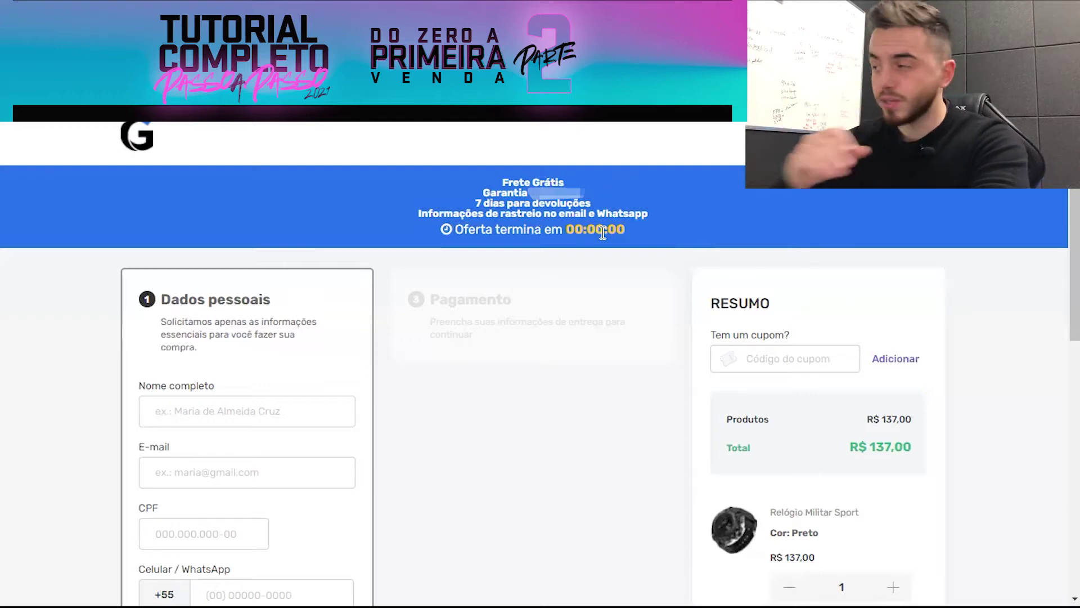
pyautogui.scroll(-7, 661, 374)
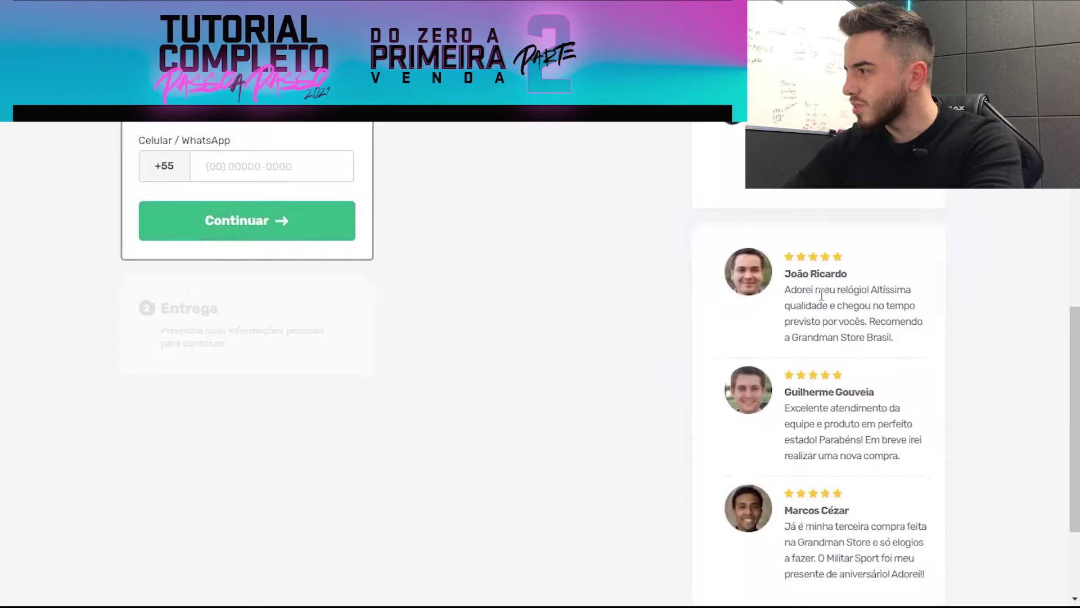
pyautogui.scroll(-1, 822, 295)
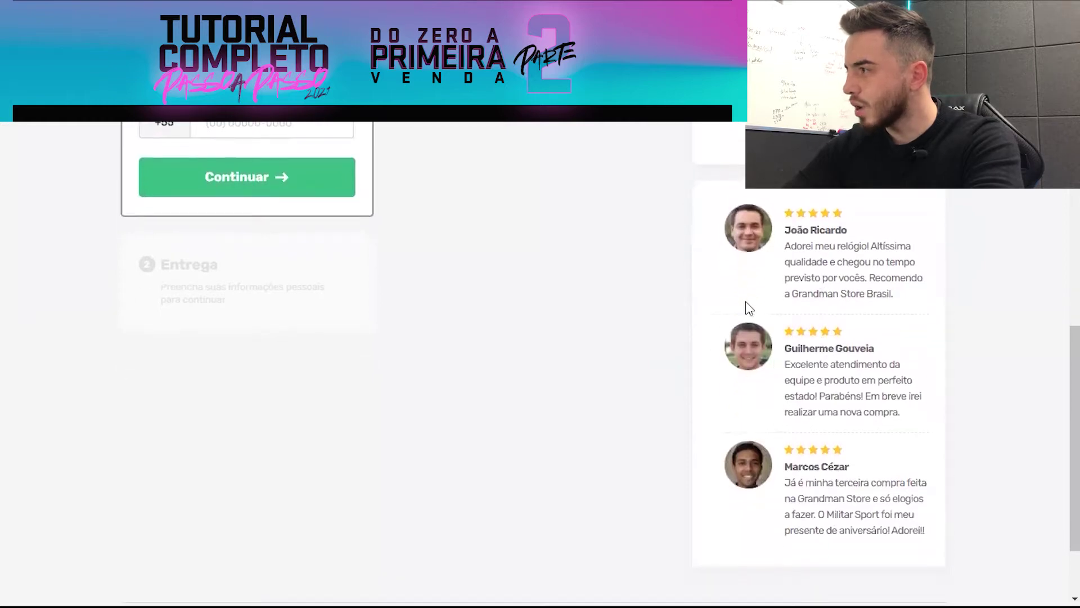
pyautogui.scroll(9, 740, 429)
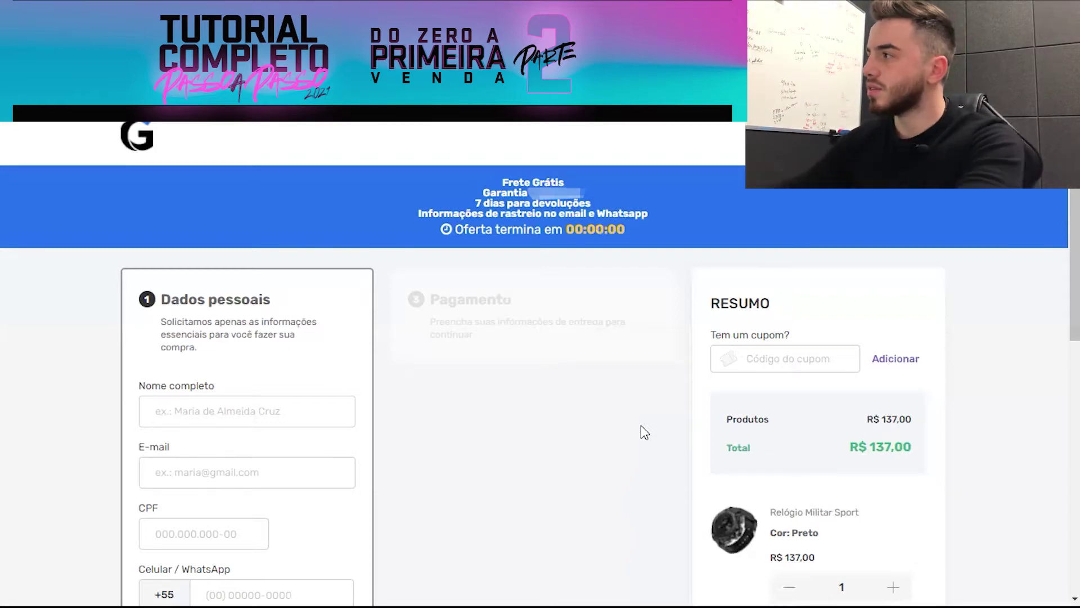
# - Open the Yampi website and review its transparent Checkout product page
pyautogui.click(779, 11)
pyautogui.write('y')
pyautogui.click(393, 260)
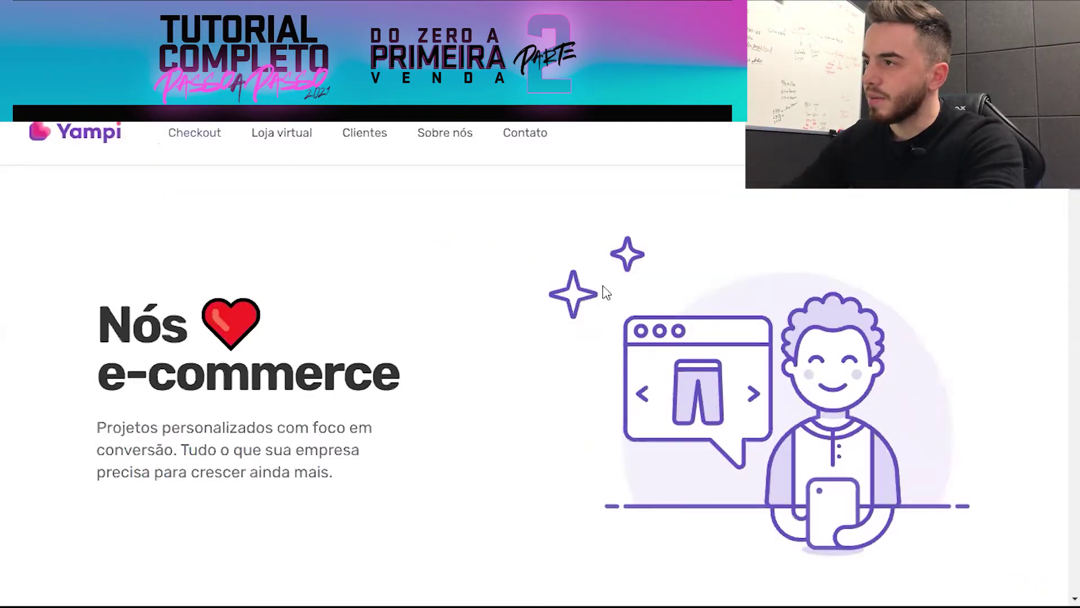
pyautogui.click(197, 147)
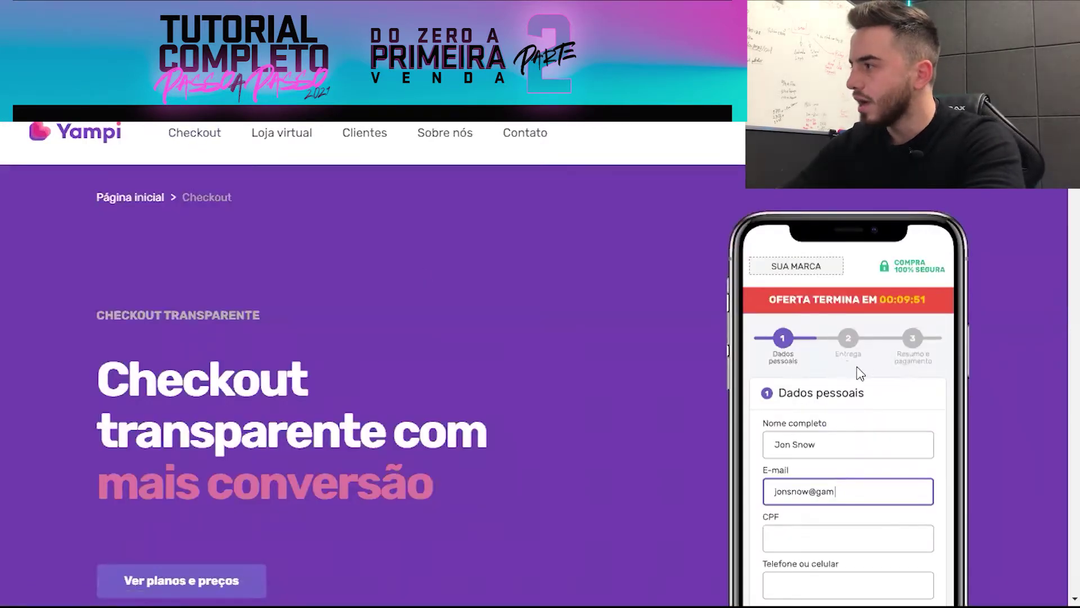
pyautogui.scroll(-1, 861, 372)
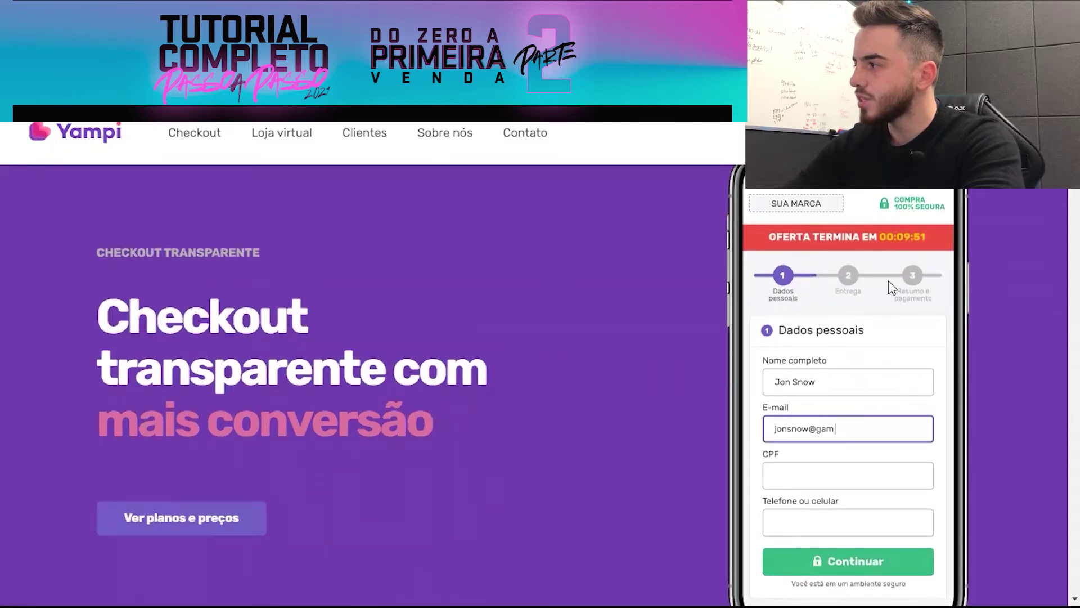
pyautogui.scroll(-15, 888, 334)
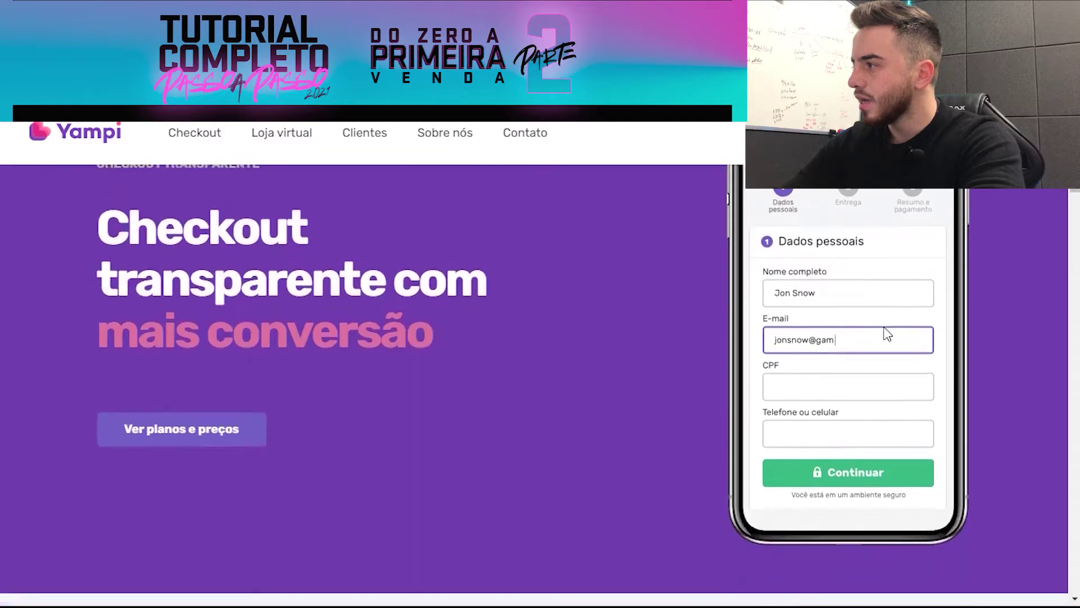
pyautogui.scroll(12, 888, 334)
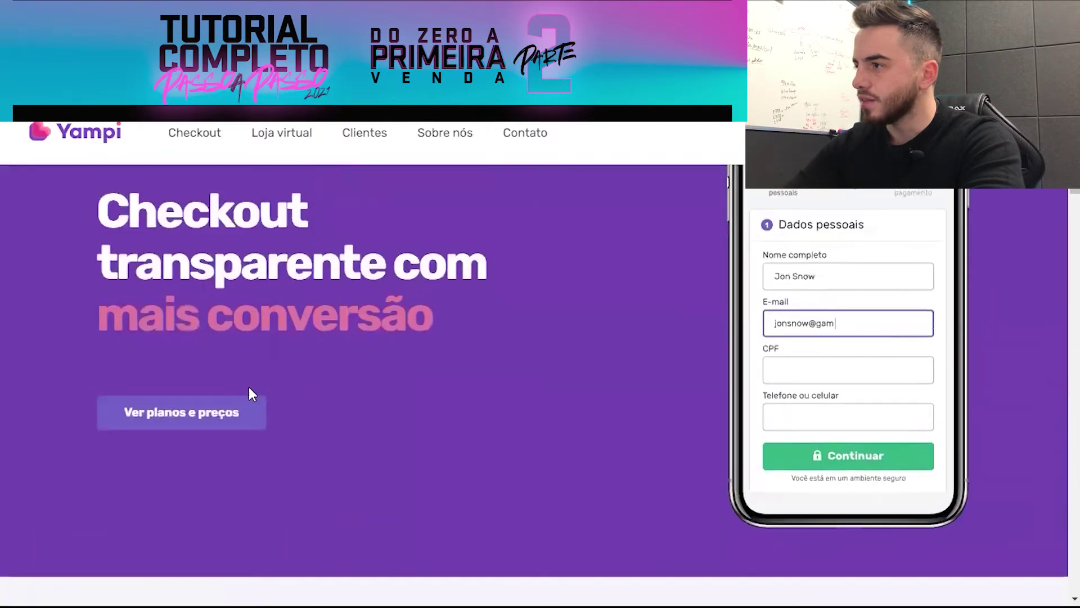
# - Open Yampi's plans and prices, choose the free Basic plan and review its sign-up form
pyautogui.click(204, 400)
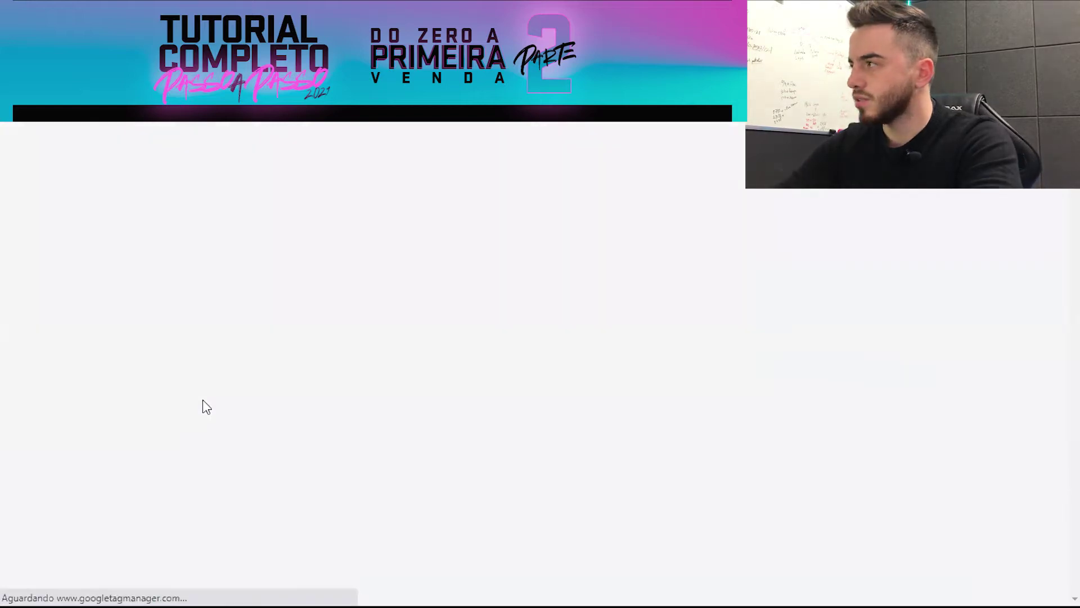
pyautogui.scroll(-4, 204, 403)
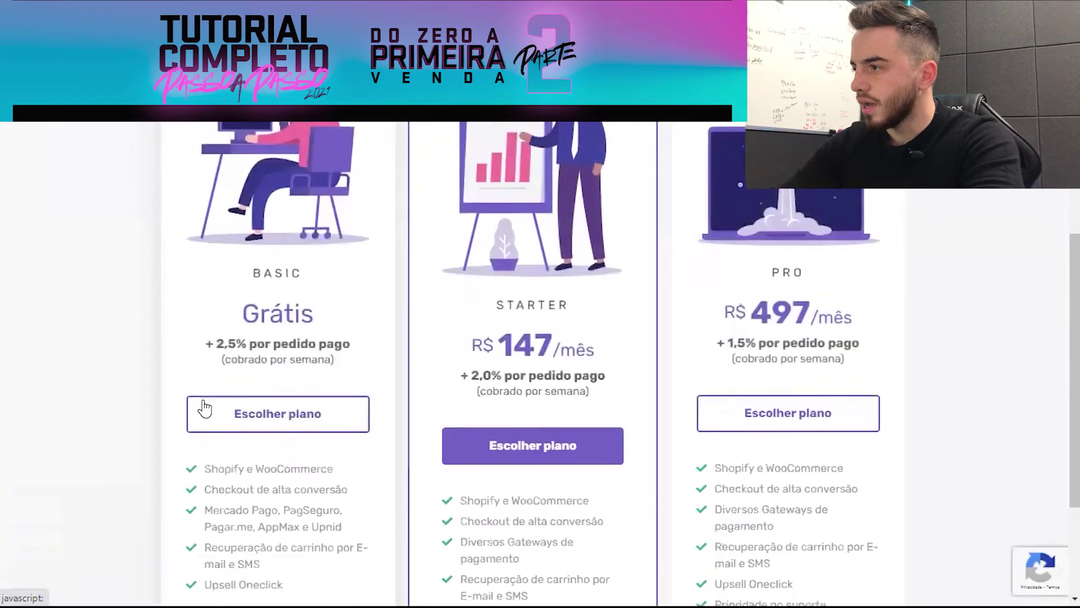
pyautogui.scroll(1, 204, 408)
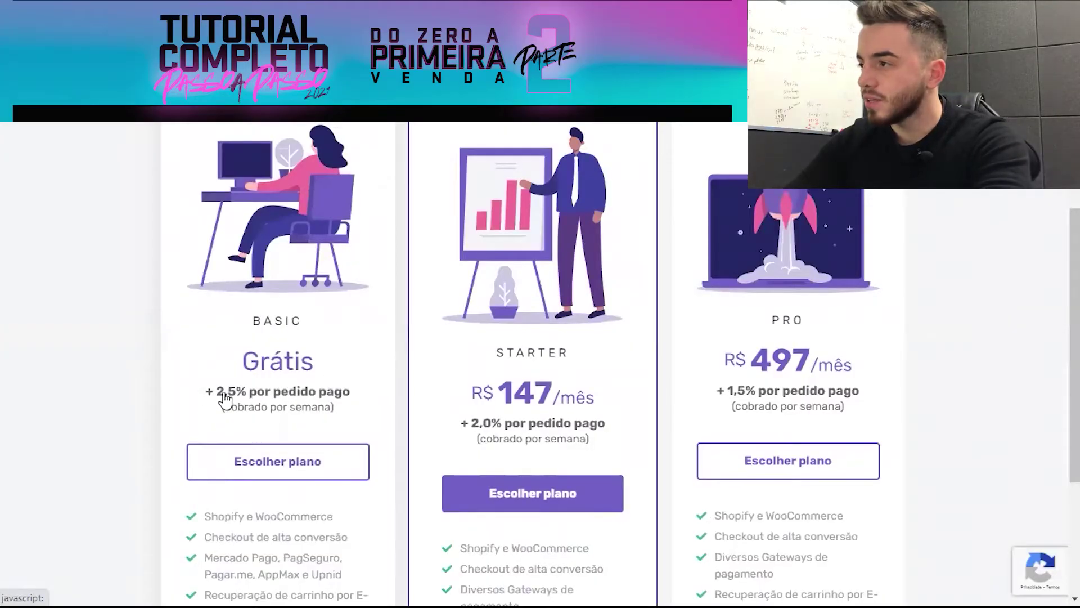
pyautogui.scroll(-1, 291, 369)
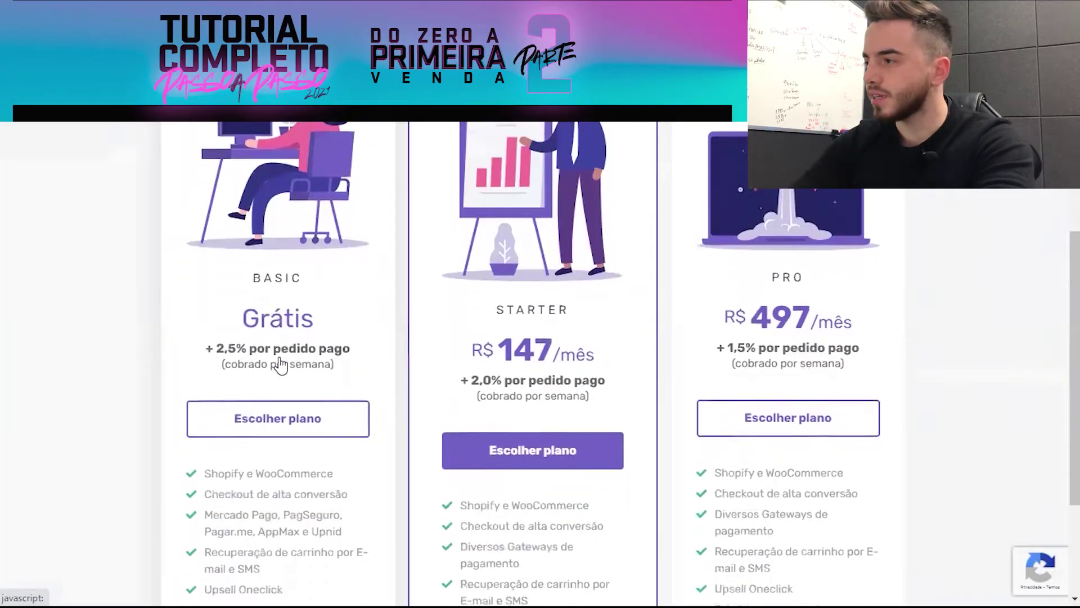
pyautogui.click(294, 419)
pyautogui.scroll(-8, 448, 308)
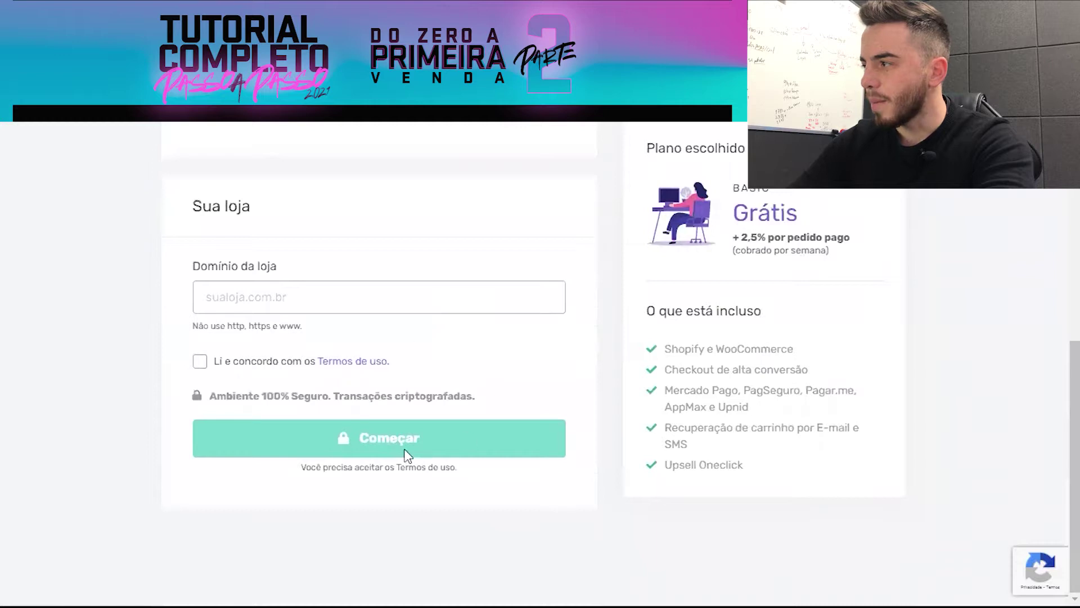
pyautogui.scroll(5, 424, 415)
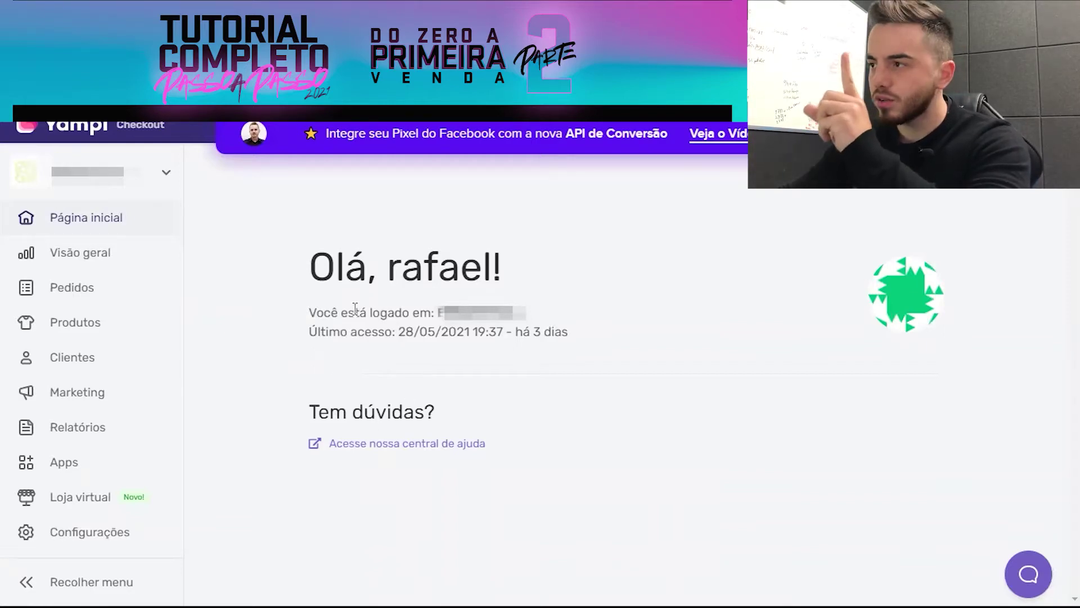
# - Start a new marketing pixel in the Yampi store panel and choose Facebook as its service
pyautogui.moveTo(112, 393)
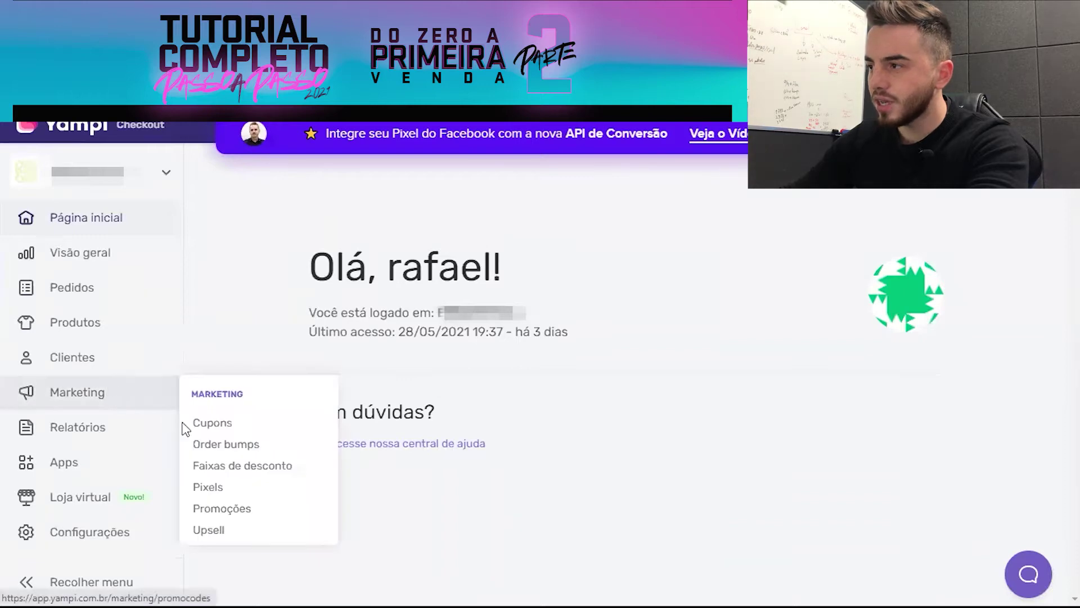
pyautogui.click(225, 497)
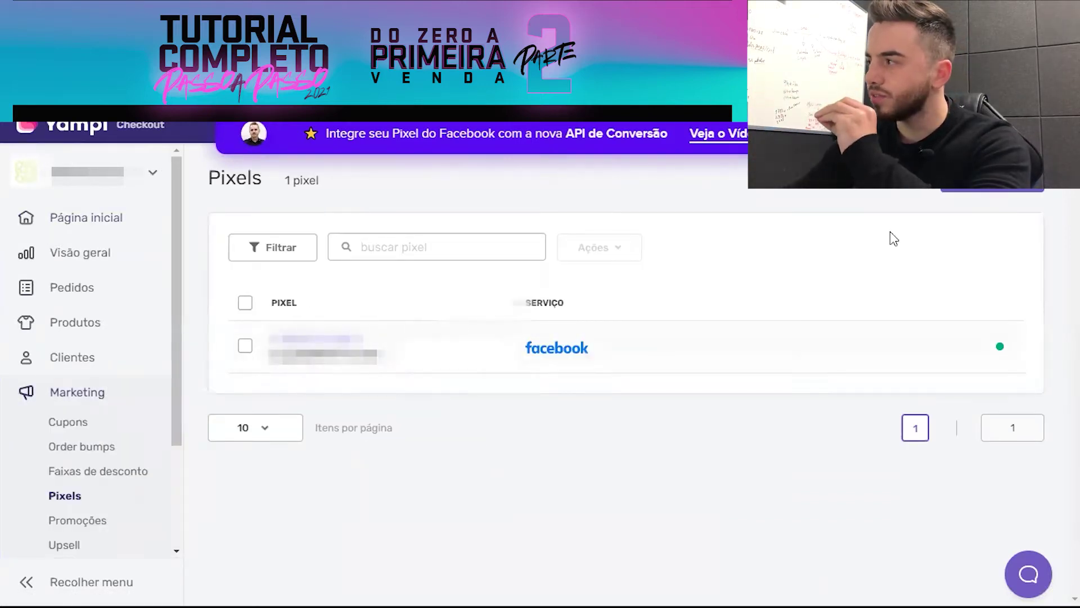
pyautogui.click(979, 196)
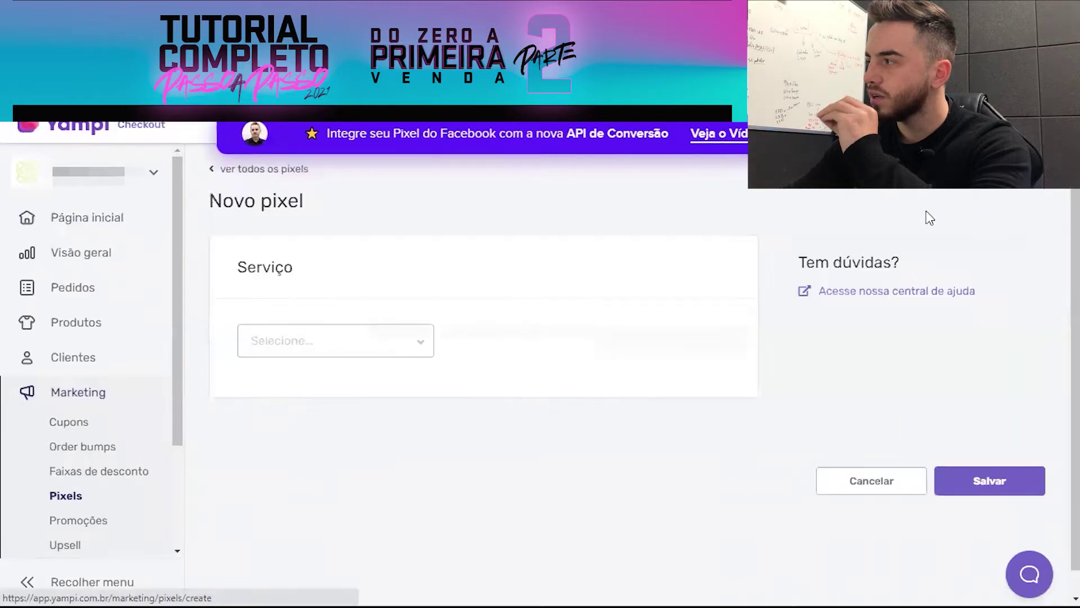
pyautogui.click(366, 345)
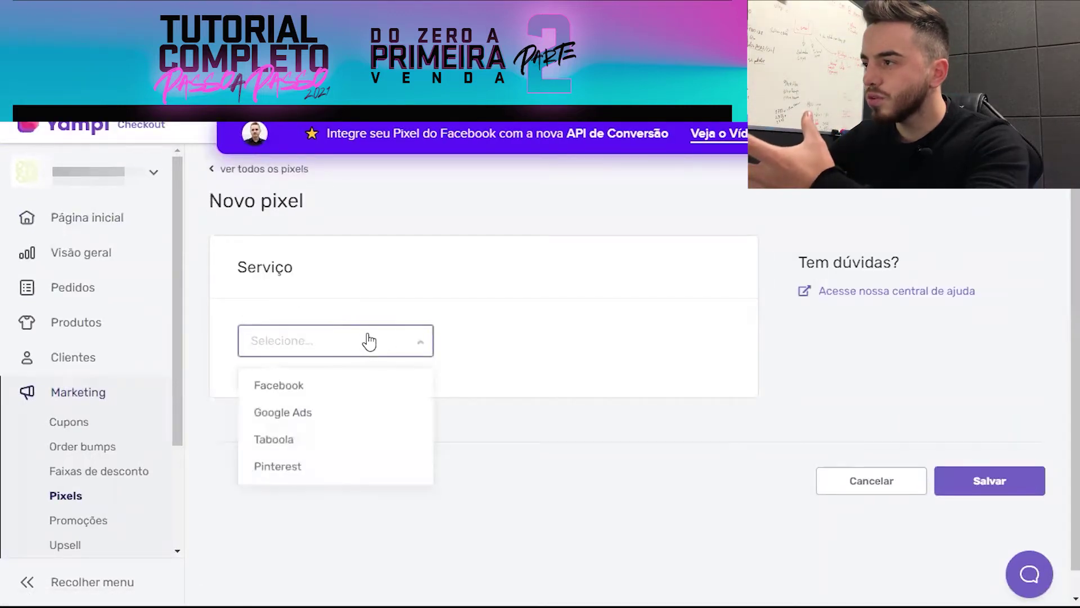
pyautogui.click(326, 401)
pyautogui.scroll(-3, 432, 468)
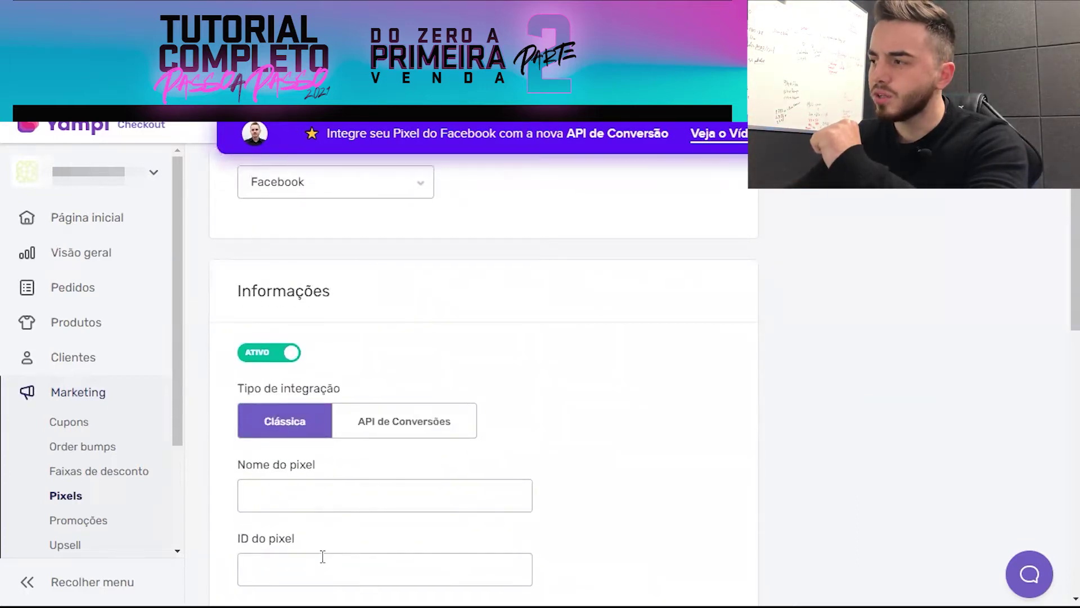
# - Set the value sent to the Facebook pixel to "Valor dos produtos + Frete"
pyautogui.scroll(-3, 495, 458)
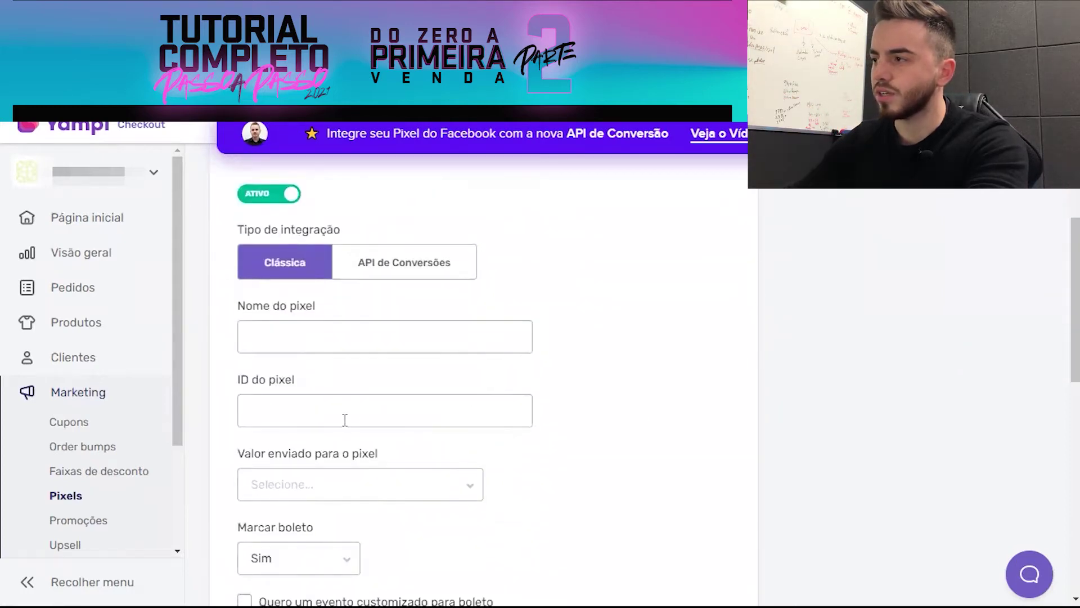
pyautogui.scroll(-2, 343, 419)
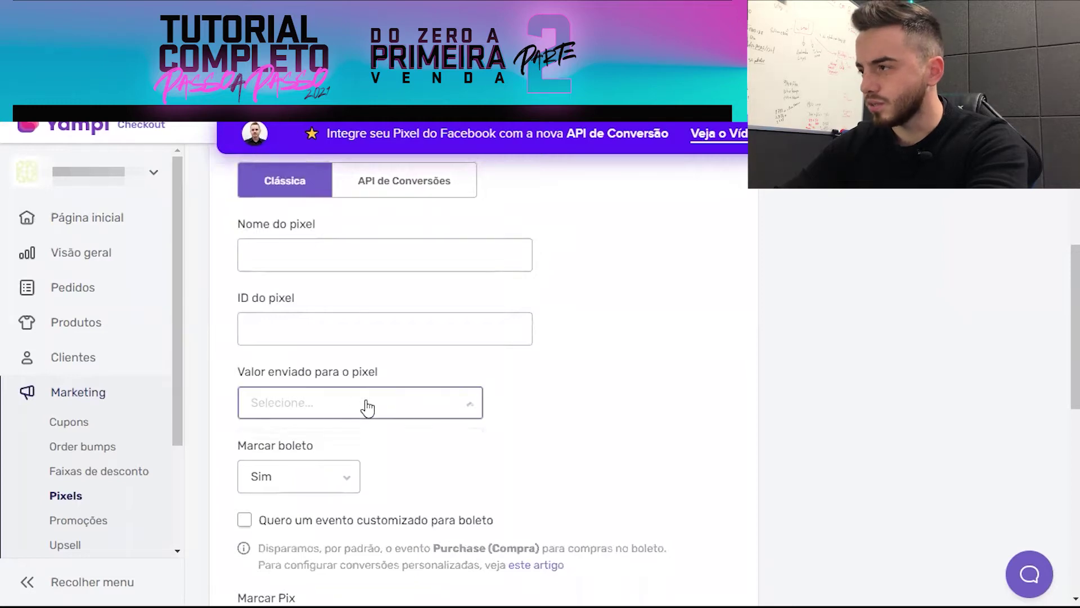
pyautogui.click(367, 407)
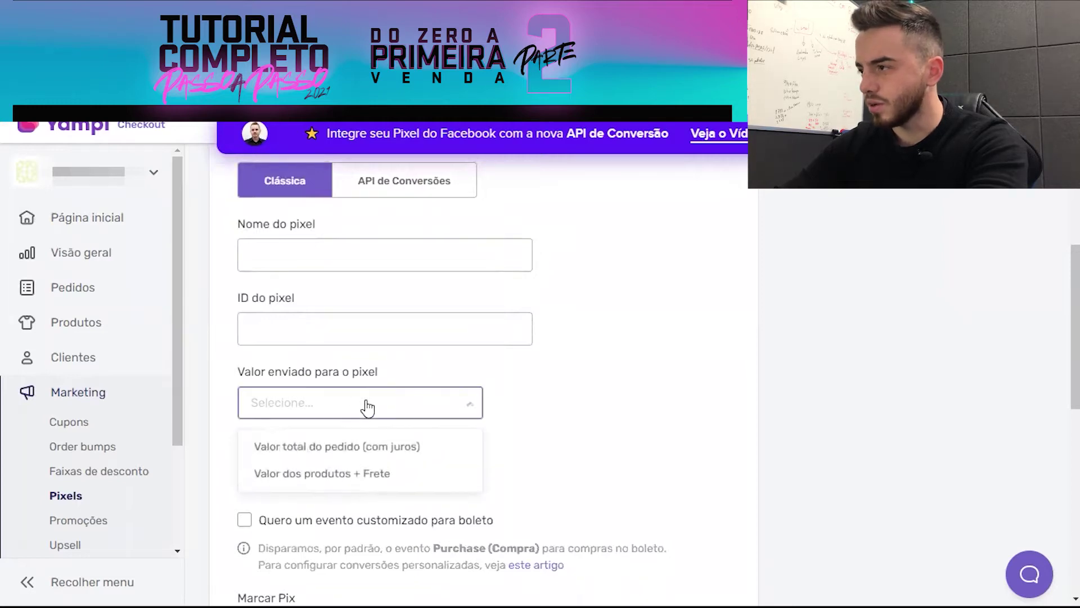
pyautogui.click(317, 476)
# - Set both "Marcar boleto" and "Marcar Pix" to Não for the new pixel
pyautogui.scroll(-2, 451, 459)
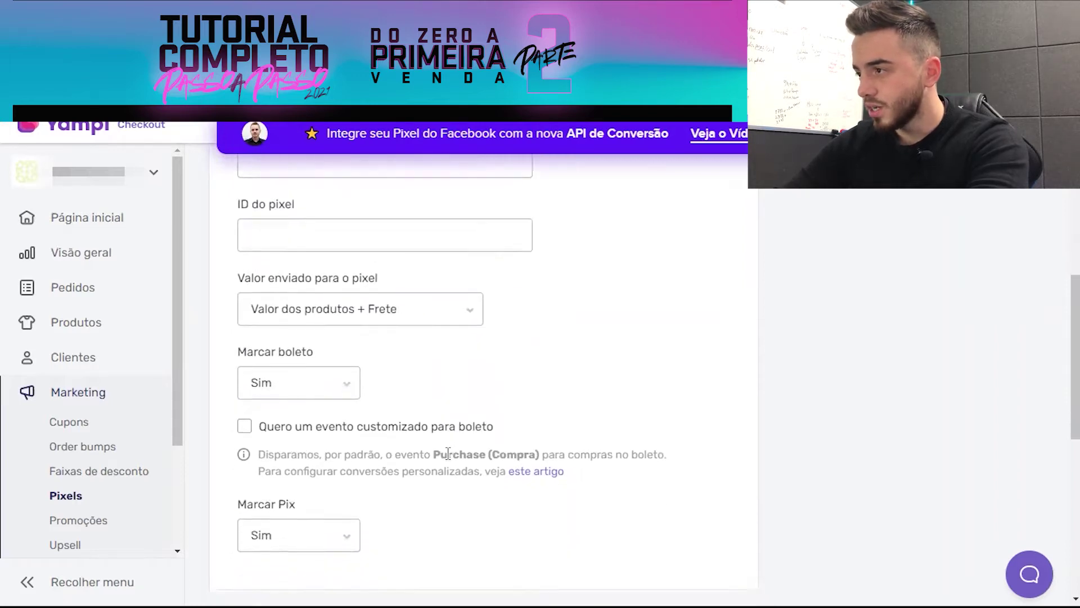
pyautogui.click(315, 394)
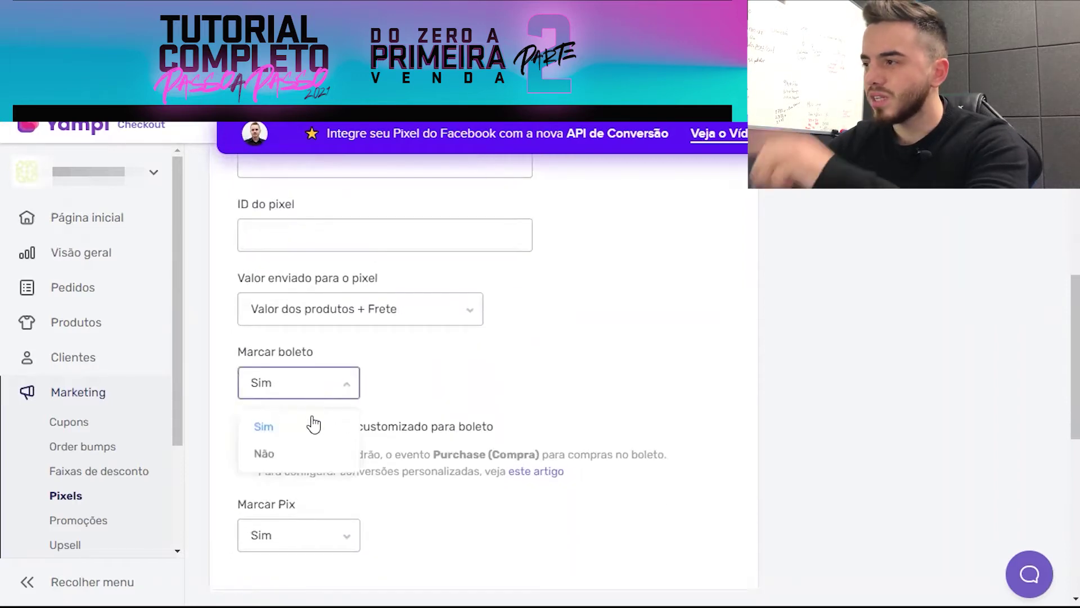
pyautogui.click(295, 464)
pyautogui.scroll(-3, 424, 453)
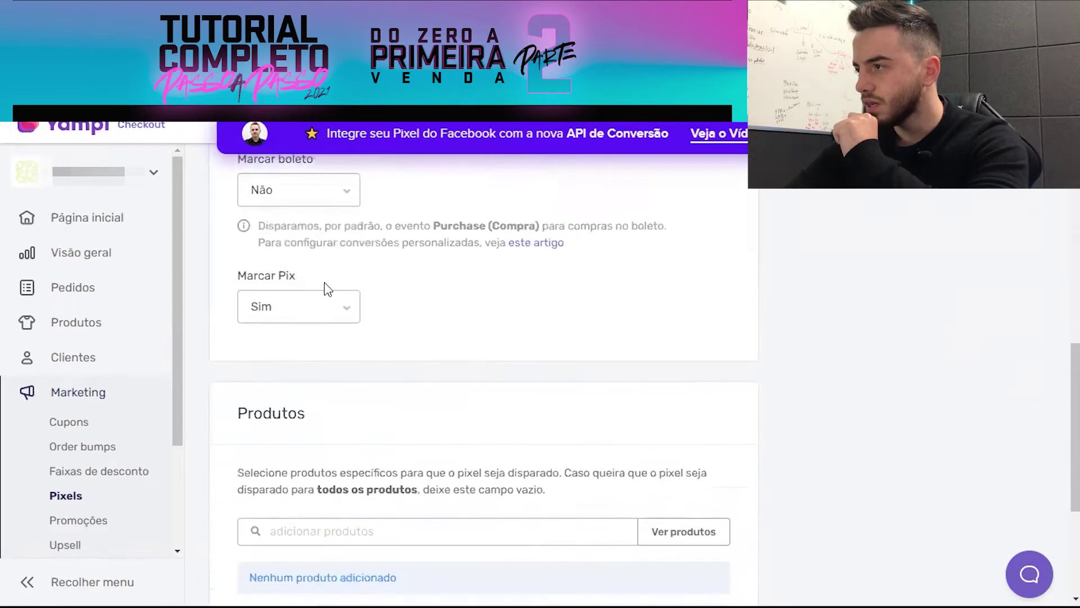
pyautogui.click(315, 307)
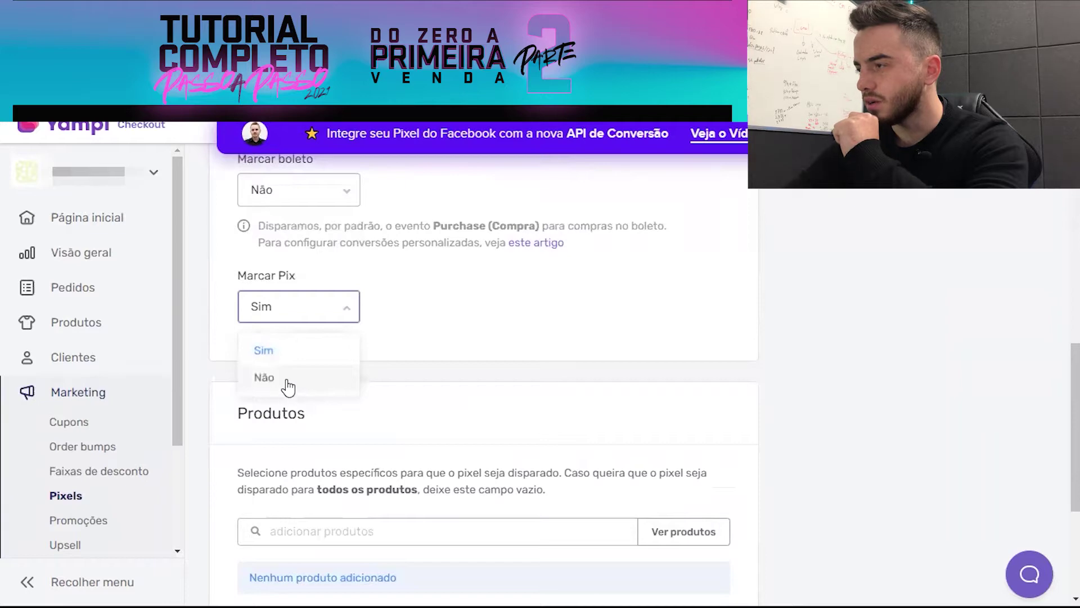
pyautogui.click(288, 377)
pyautogui.scroll(-3, 438, 420)
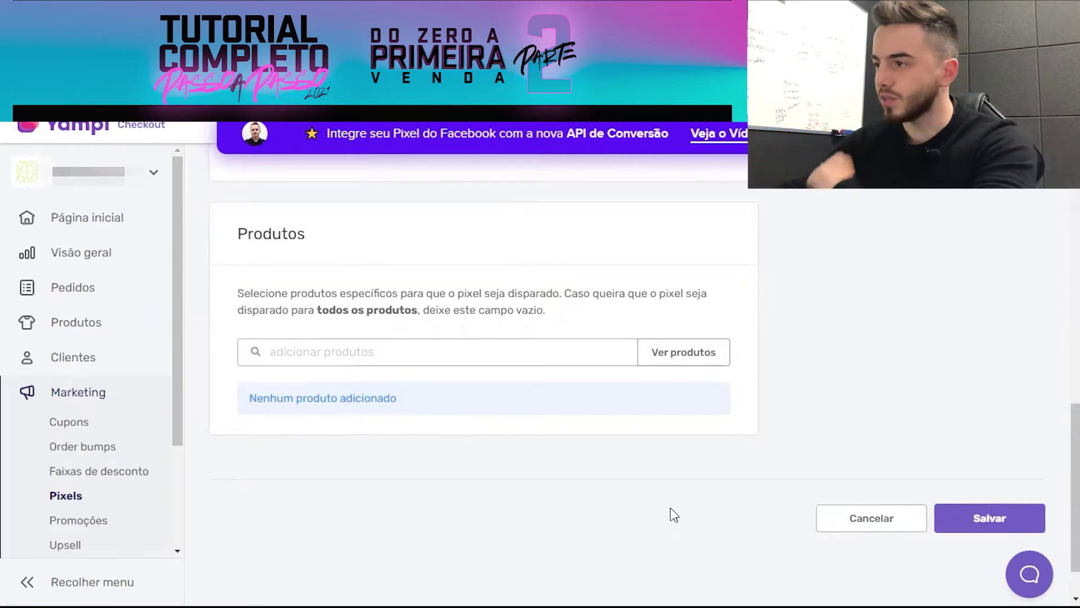
# - Open the store's Integrações page with the list of installable apps
pyautogui.scroll(-1, 265, 430)
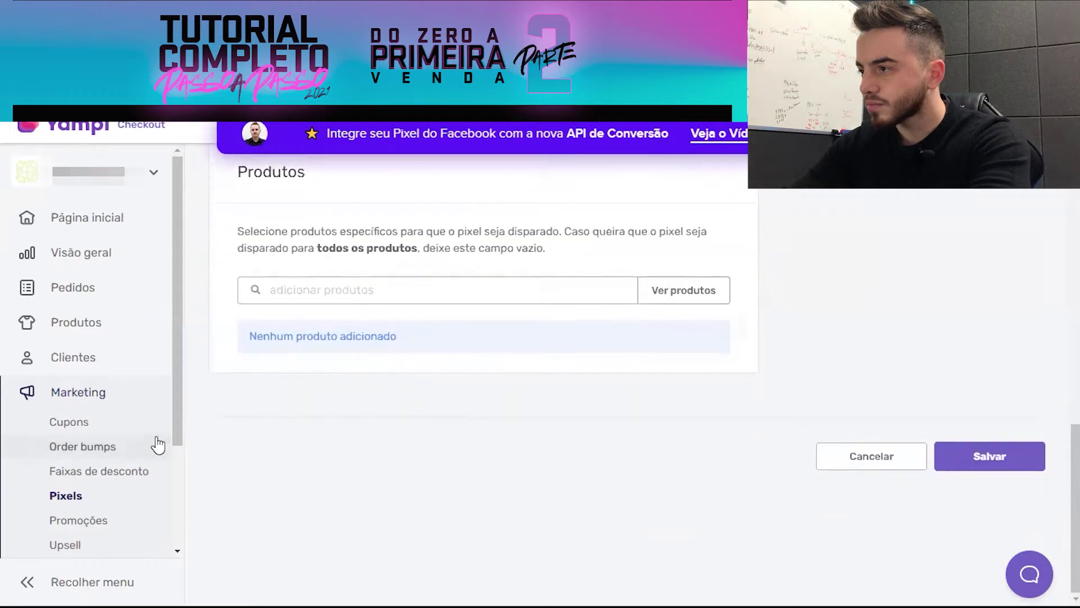
pyautogui.scroll(-1, 115, 423)
pyautogui.scroll(-2, 115, 423)
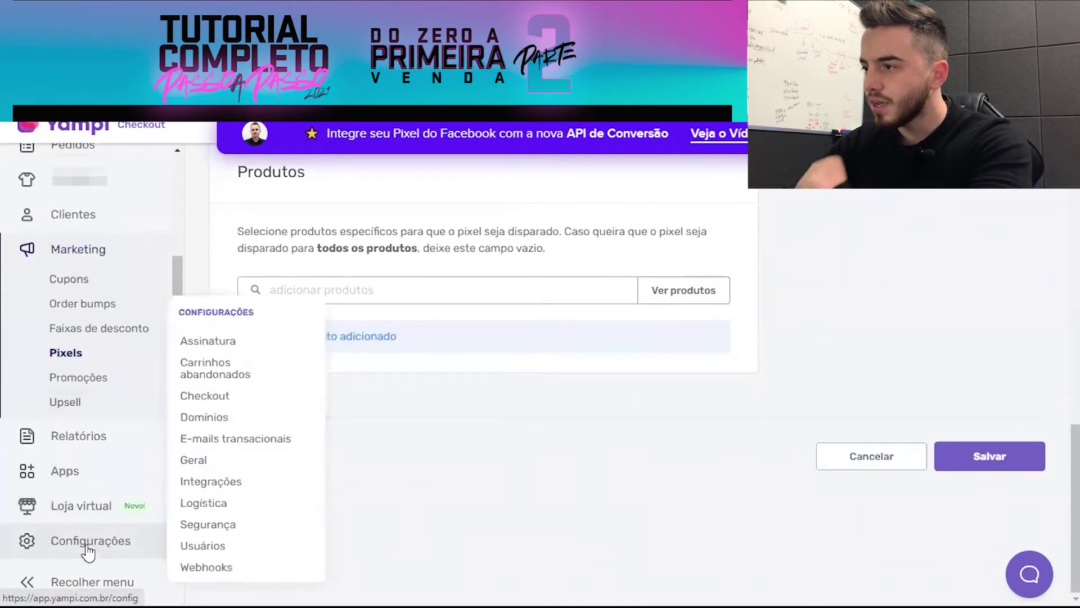
pyautogui.click(90, 543)
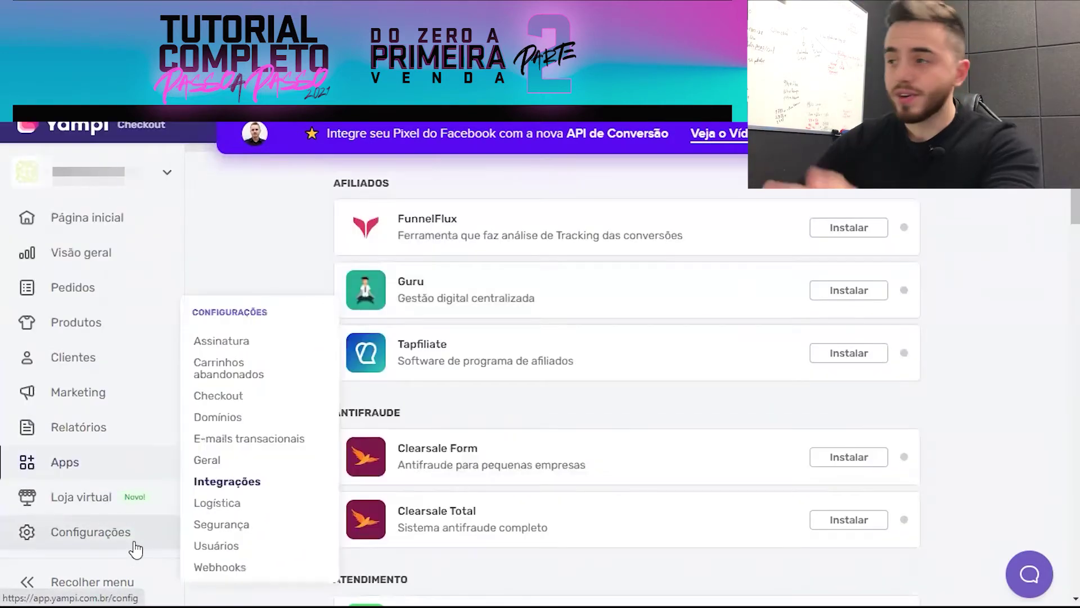
# - Find Checkout Shopify among the Plataformas apps on the Integrações page and open its installation form
pyautogui.click(245, 484)
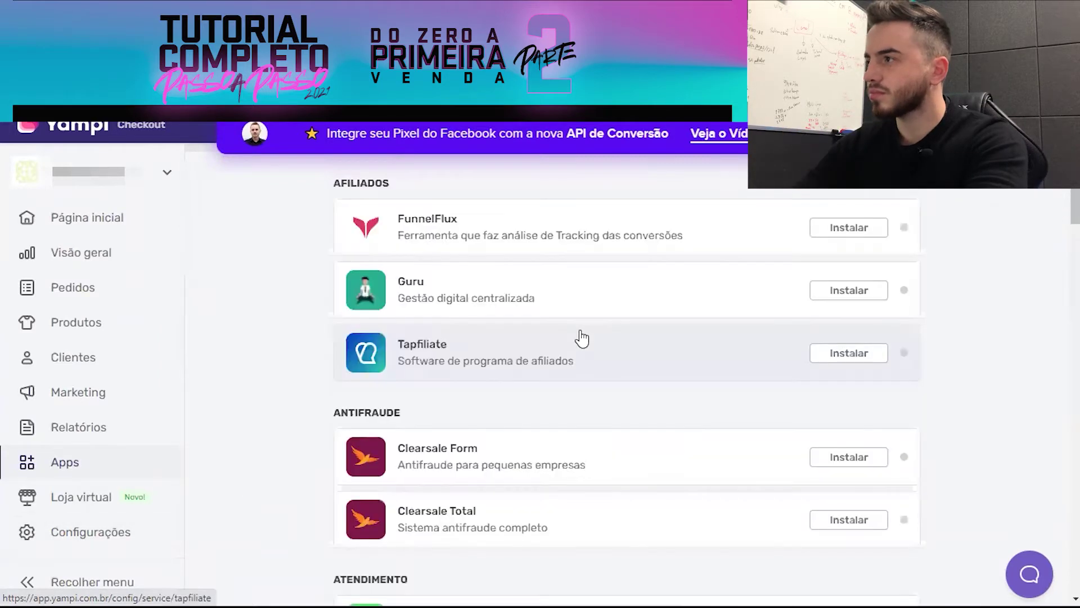
pyautogui.scroll(-15, 579, 337)
pyautogui.scroll(-20, 583, 338)
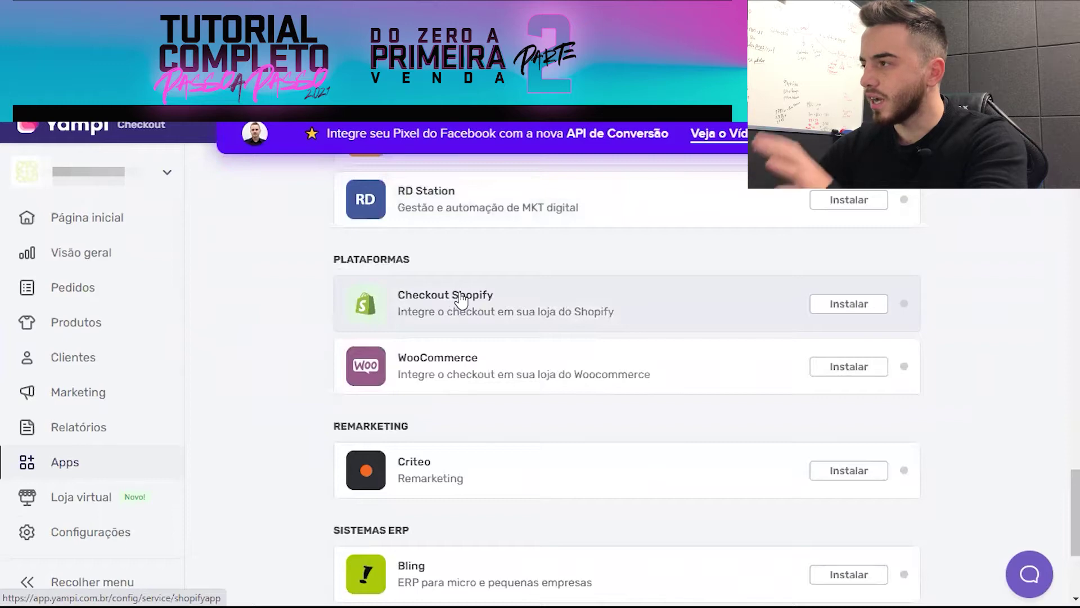
pyautogui.click(848, 303)
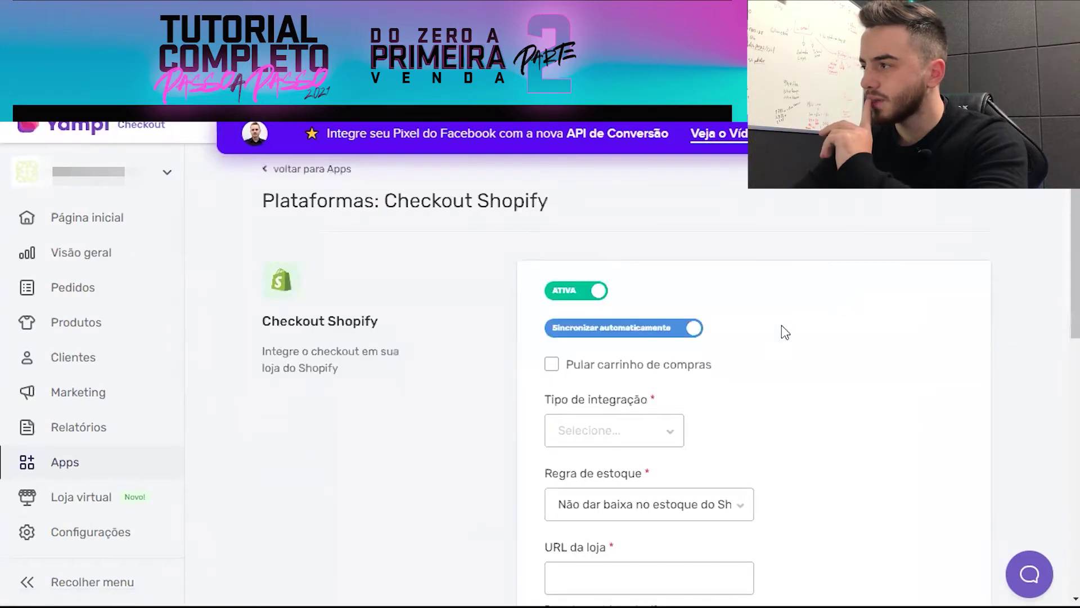
# - Review all fields of the Checkout Shopify form and show the options for Tipo de integração
pyautogui.scroll(-5, 776, 332)
pyautogui.scroll(3, 772, 332)
pyautogui.scroll(-8, 772, 332)
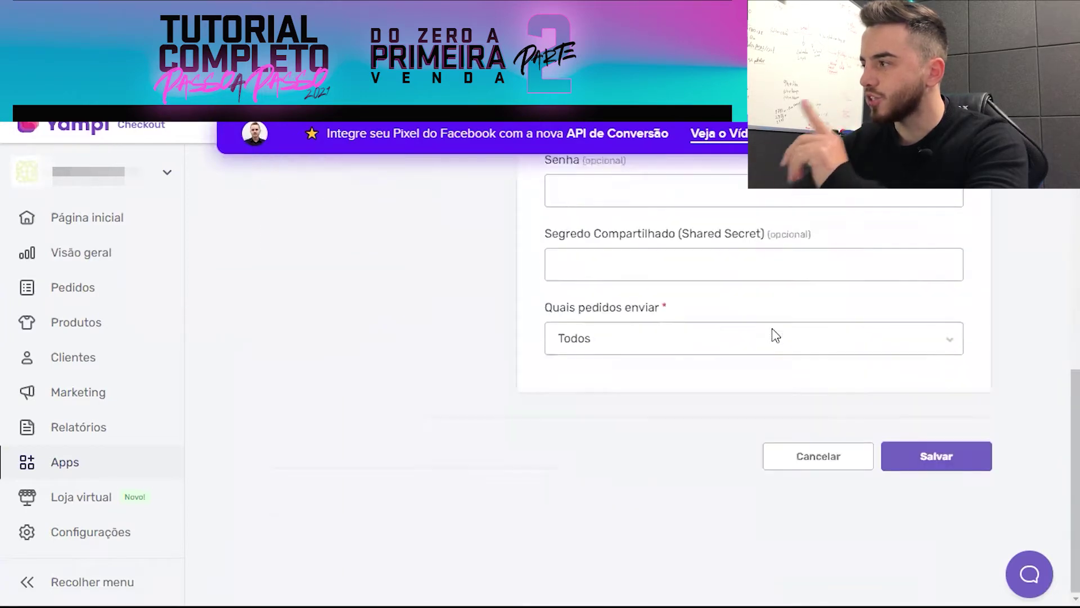
pyautogui.scroll(4, 772, 330)
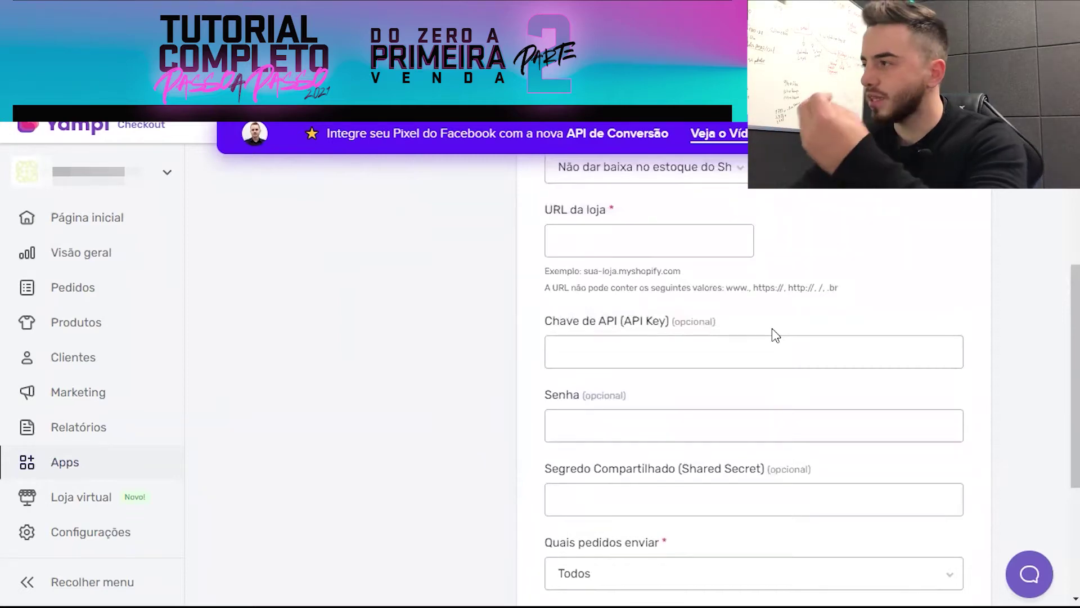
pyautogui.scroll(5, 772, 329)
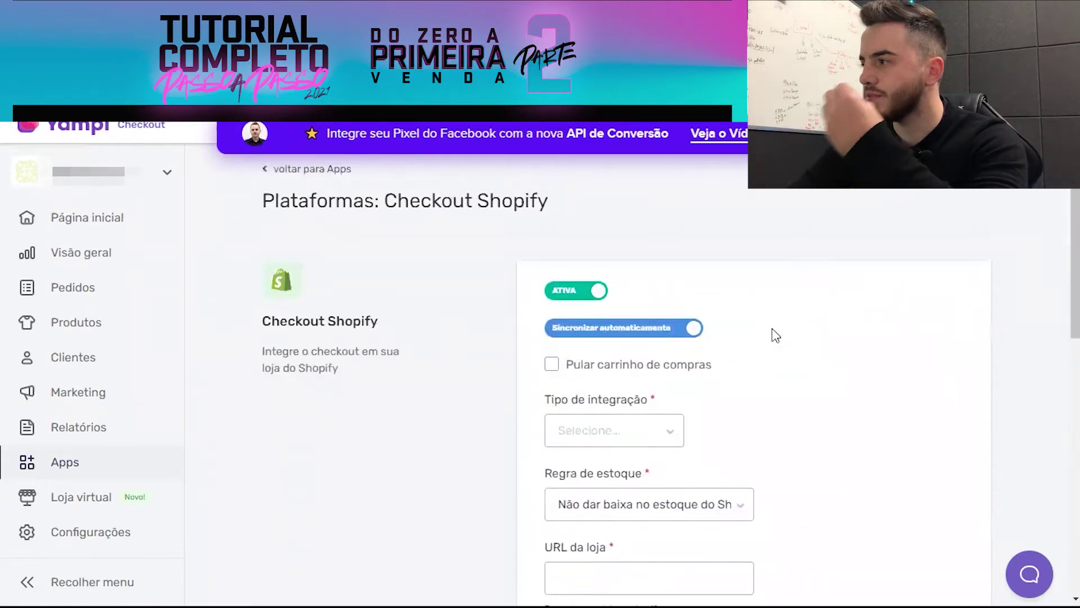
pyautogui.click(623, 432)
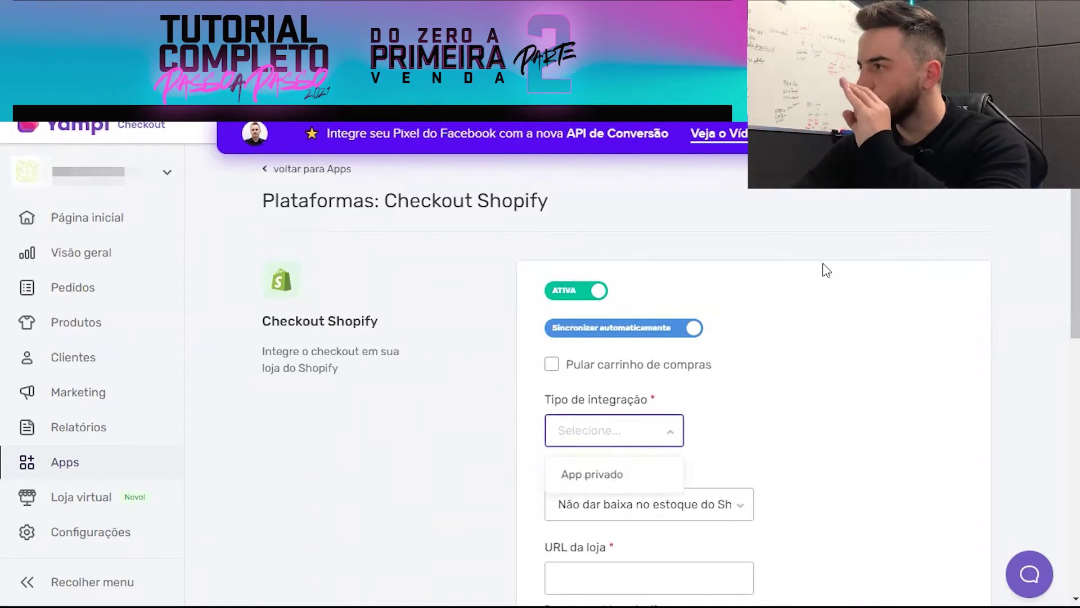
# - Open the help article "Como instalar o Checkout no Shopify" in the support widget
pyautogui.click(1029, 575)
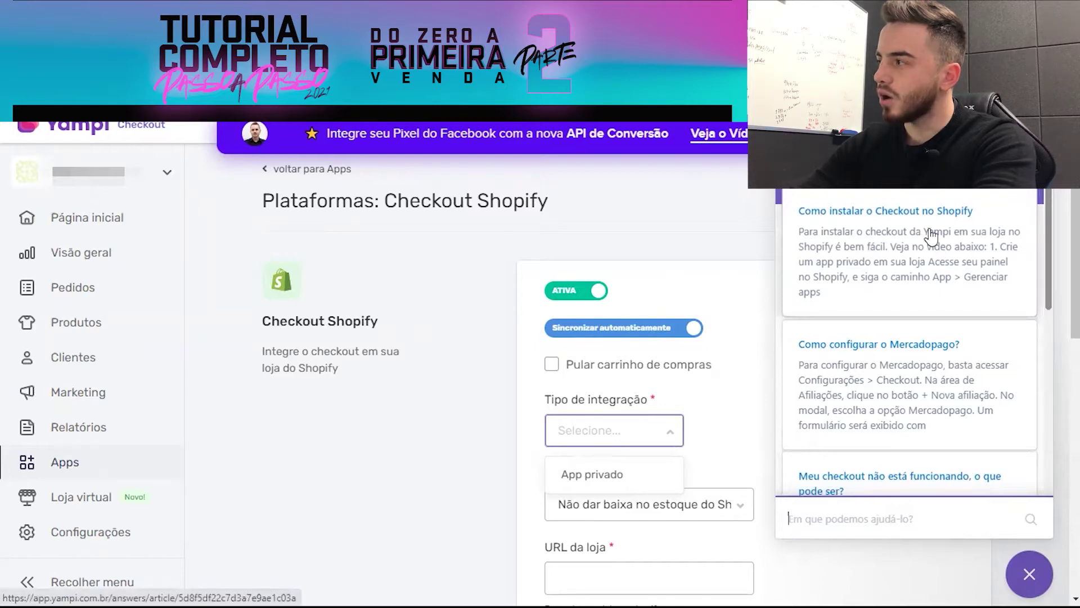
pyautogui.click(916, 262)
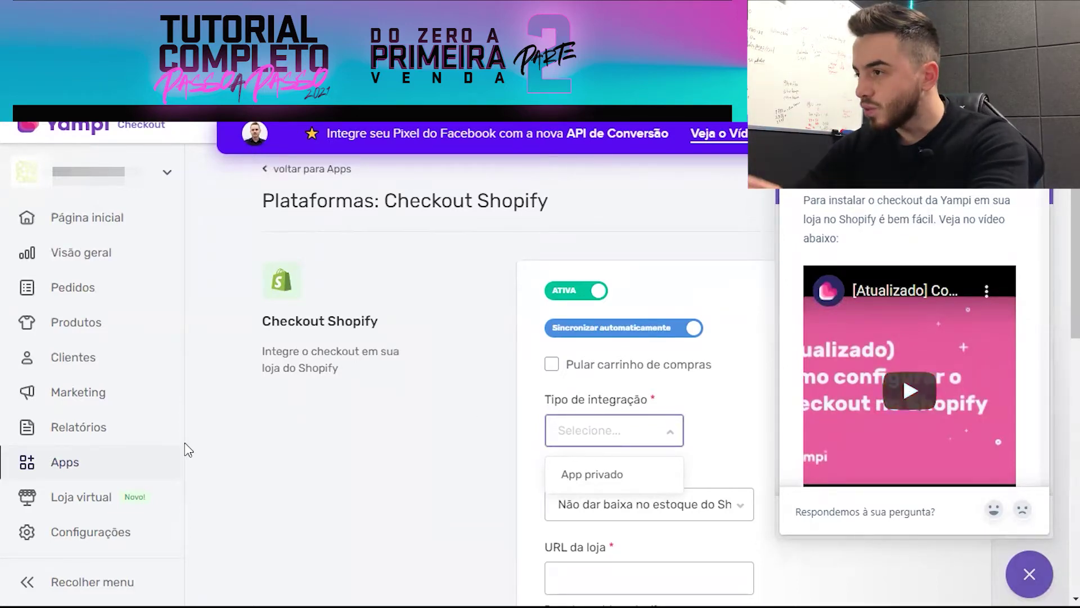
# - Go to the store's Checkout settings and review the Afiliações de pagamento and Meios de pagamento sections
pyautogui.moveTo(95, 513)
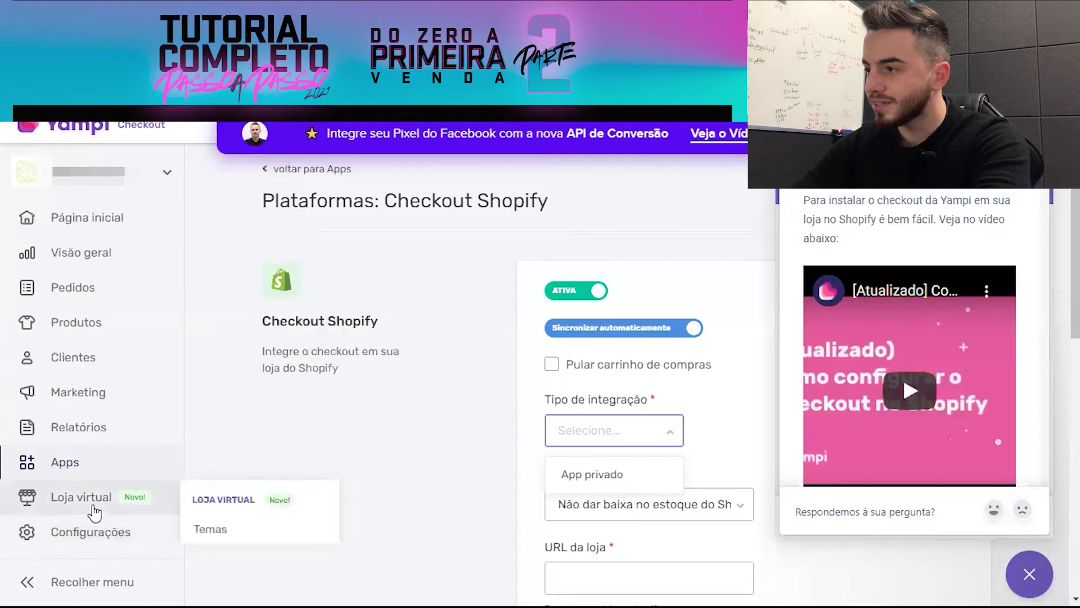
pyautogui.moveTo(113, 546)
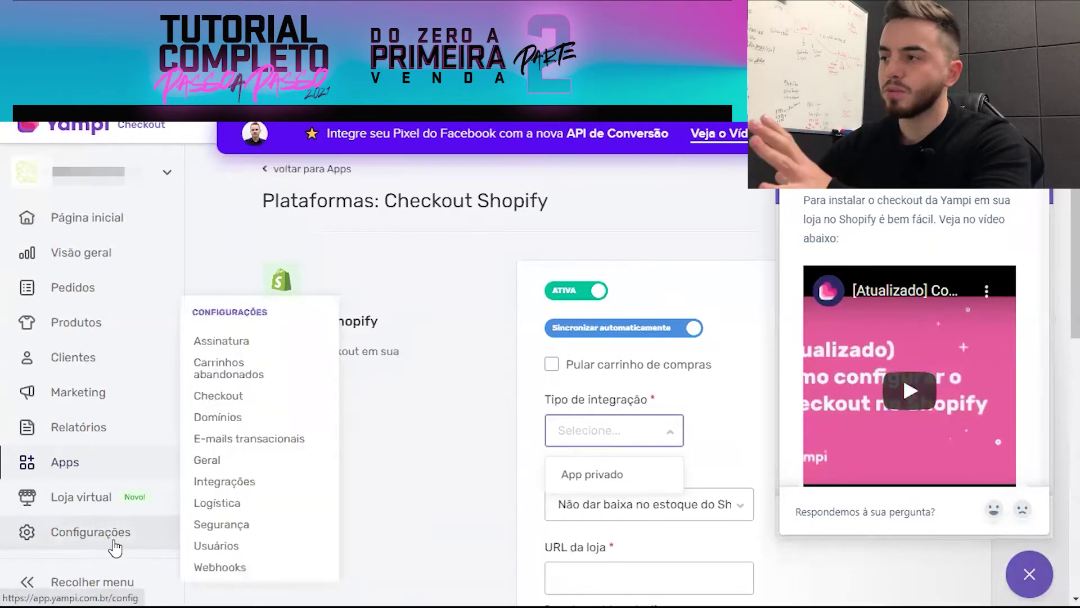
pyautogui.click(168, 535)
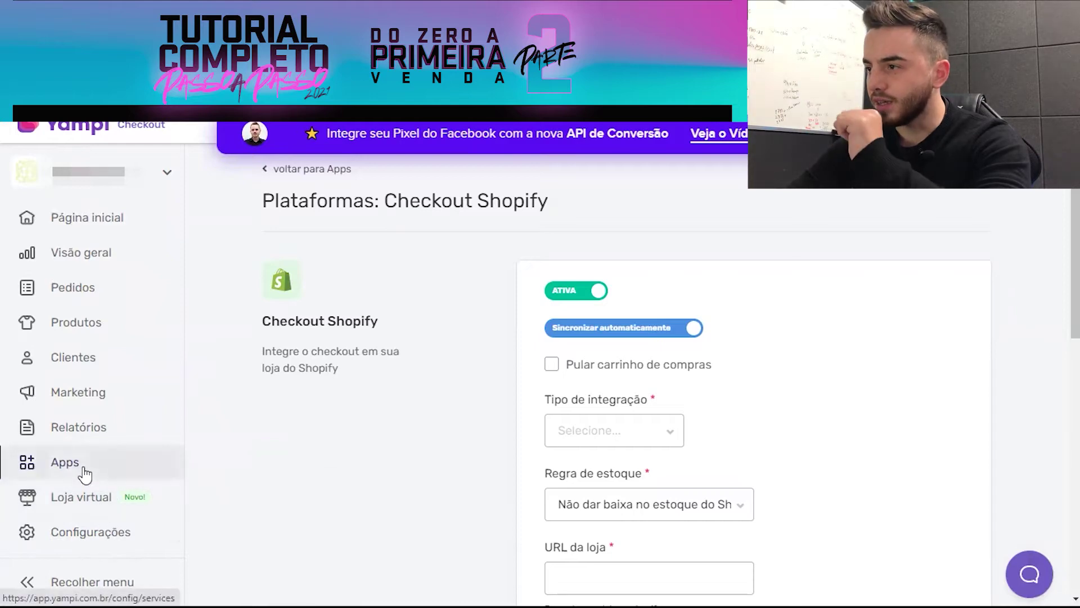
pyautogui.moveTo(94, 428)
pyautogui.moveTo(102, 539)
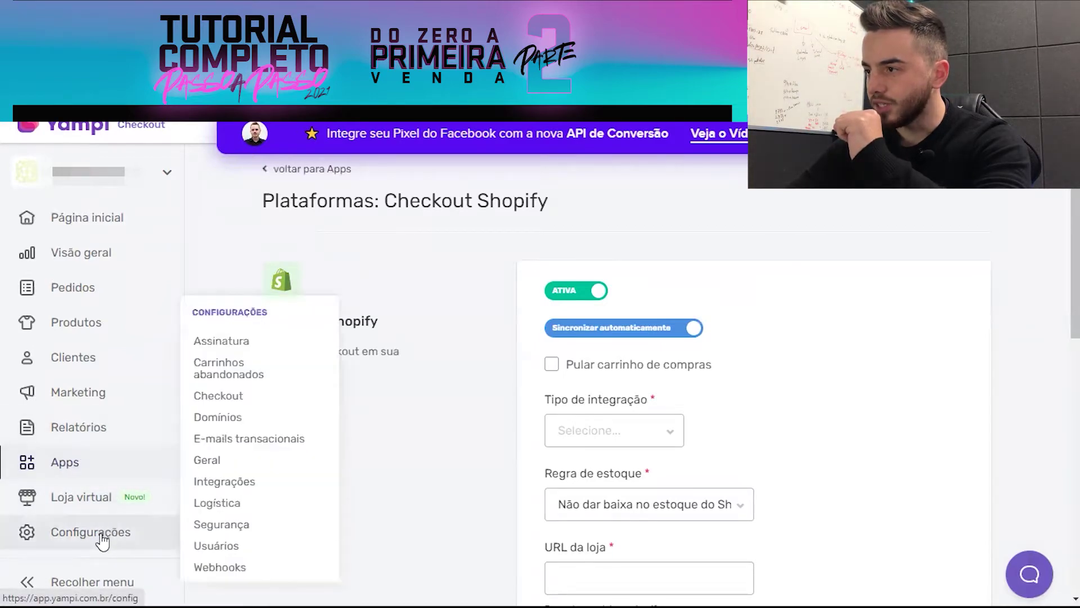
pyautogui.click(237, 396)
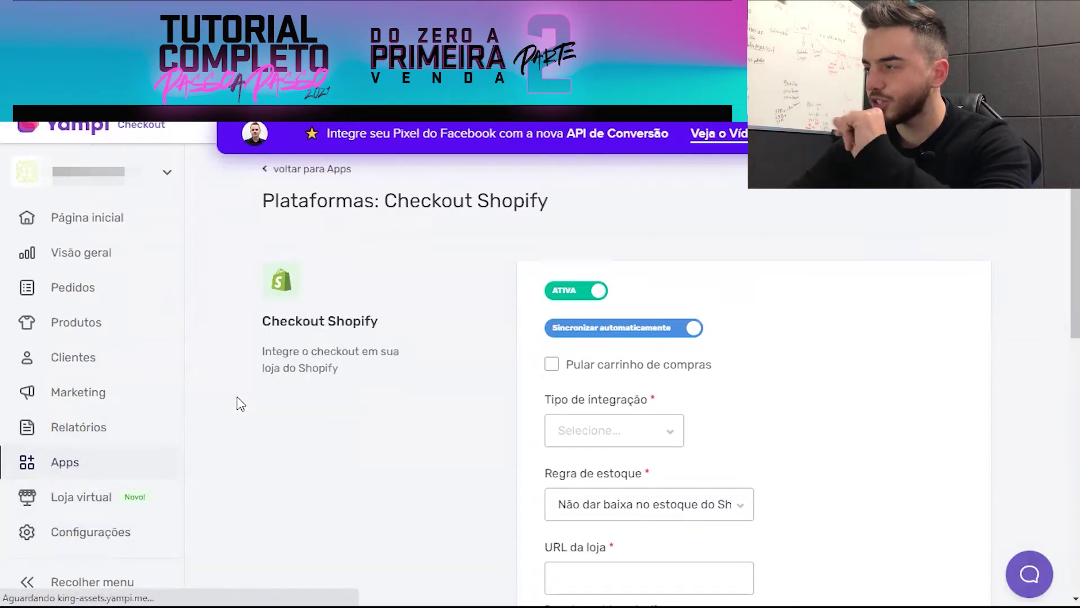
pyautogui.scroll(-15, 441, 406)
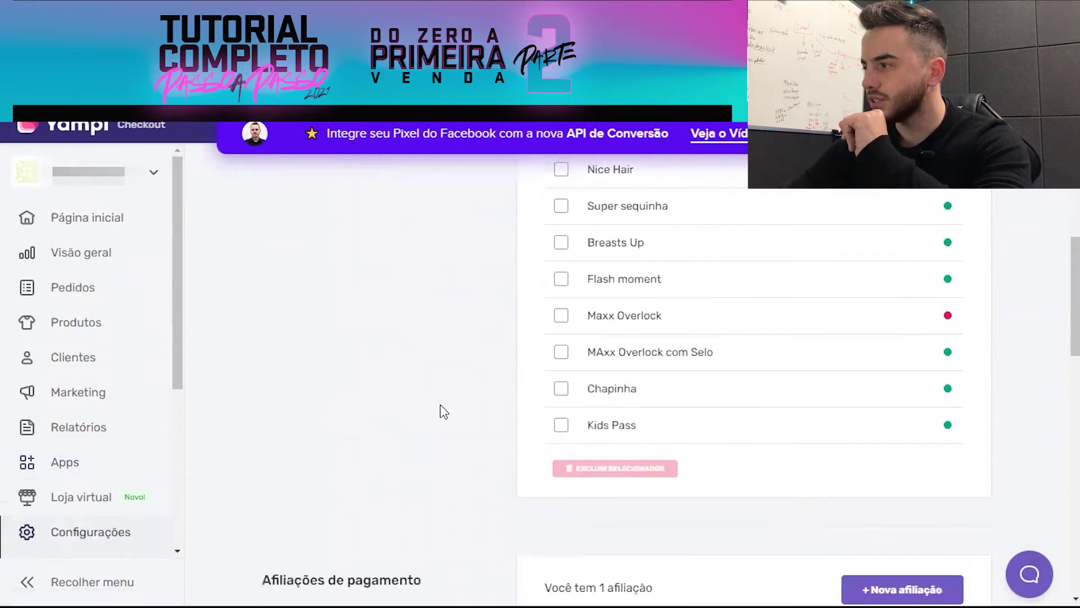
pyautogui.scroll(-6, 441, 405)
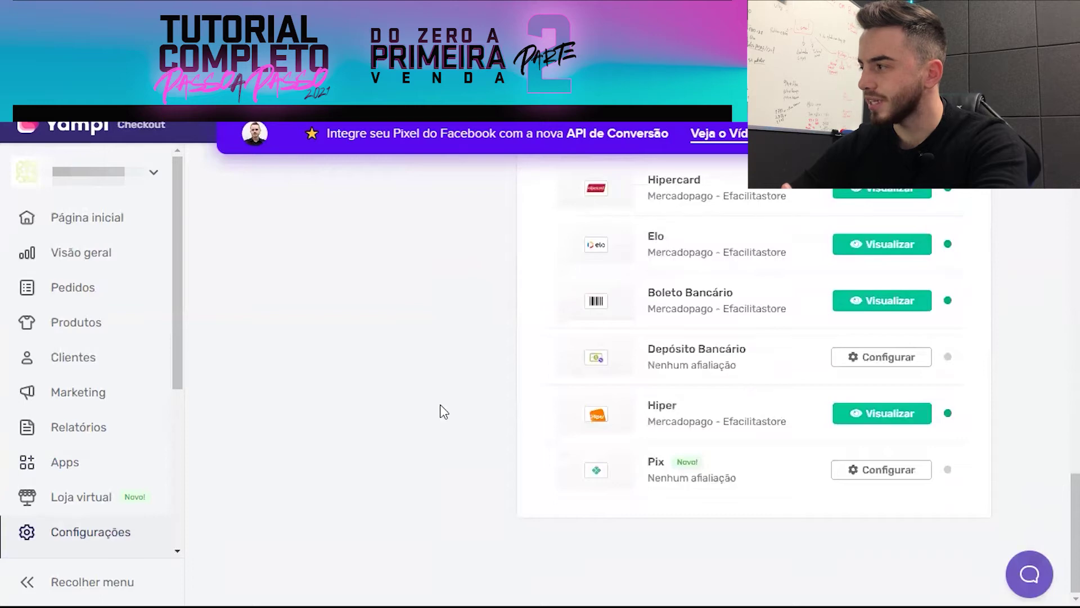
pyautogui.scroll(8, 440, 404)
pyautogui.scroll(2, 440, 404)
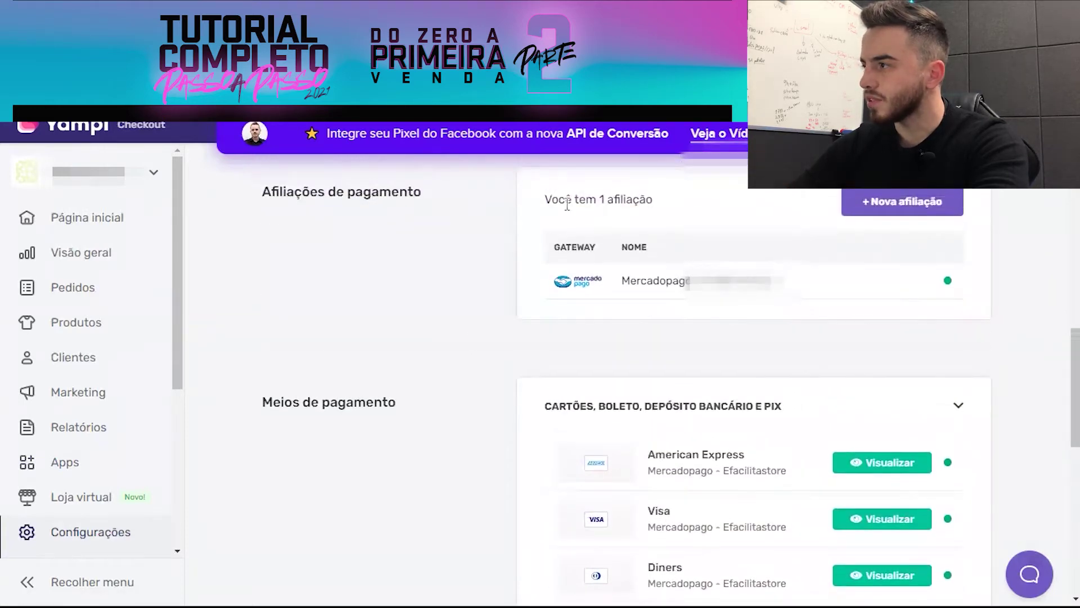
# - Examine the new affiliation form for the Mercadopago gateway, including Chave pública and Token de acesso, and leave it without saving
pyautogui.click(876, 197)
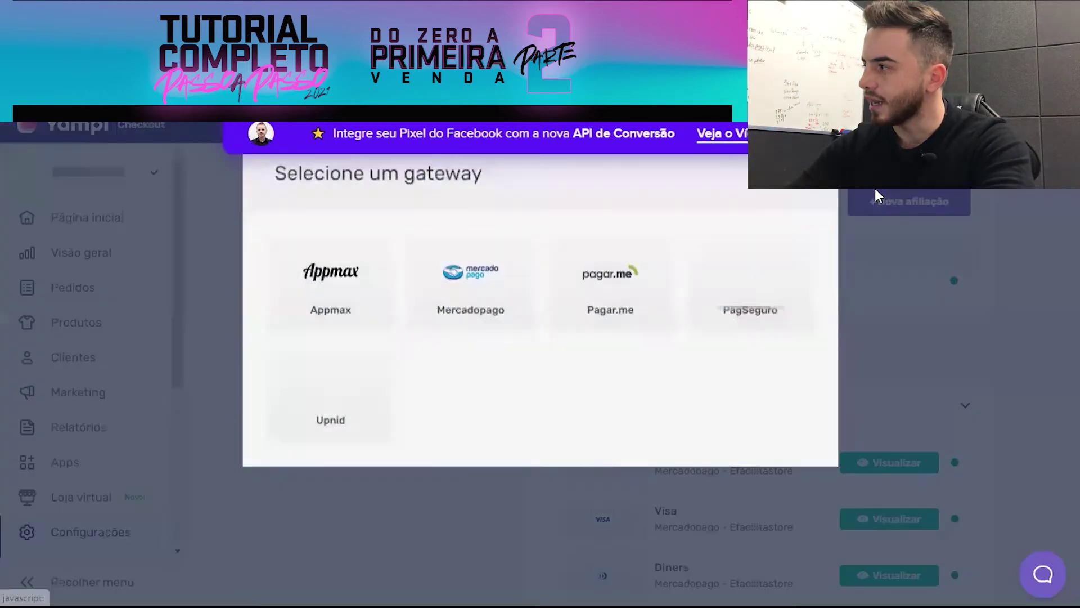
pyautogui.click(453, 323)
pyautogui.scroll(-3, 703, 393)
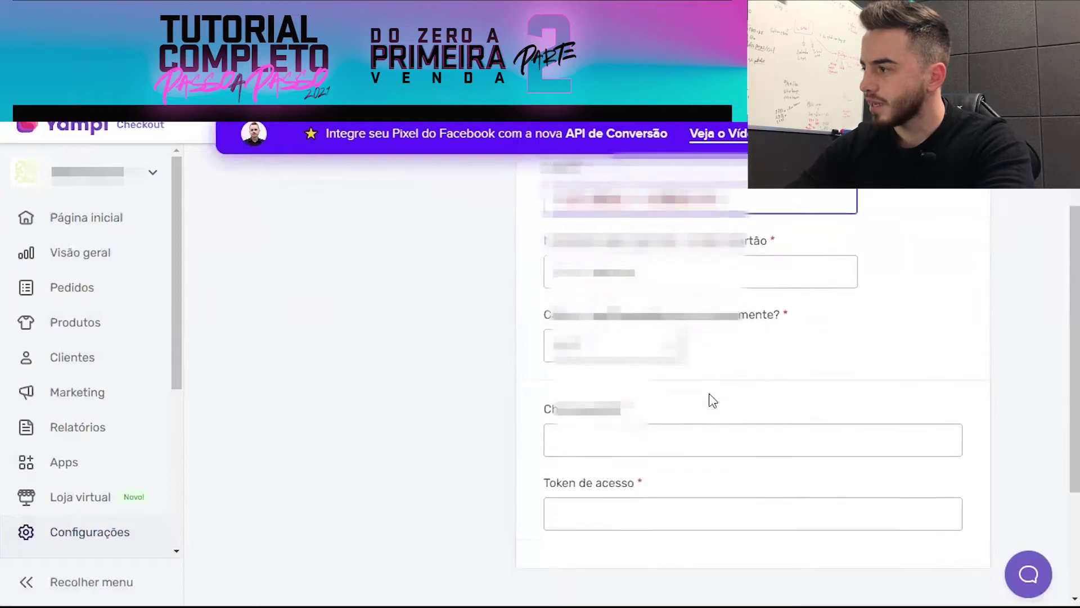
pyautogui.scroll(-2, 712, 401)
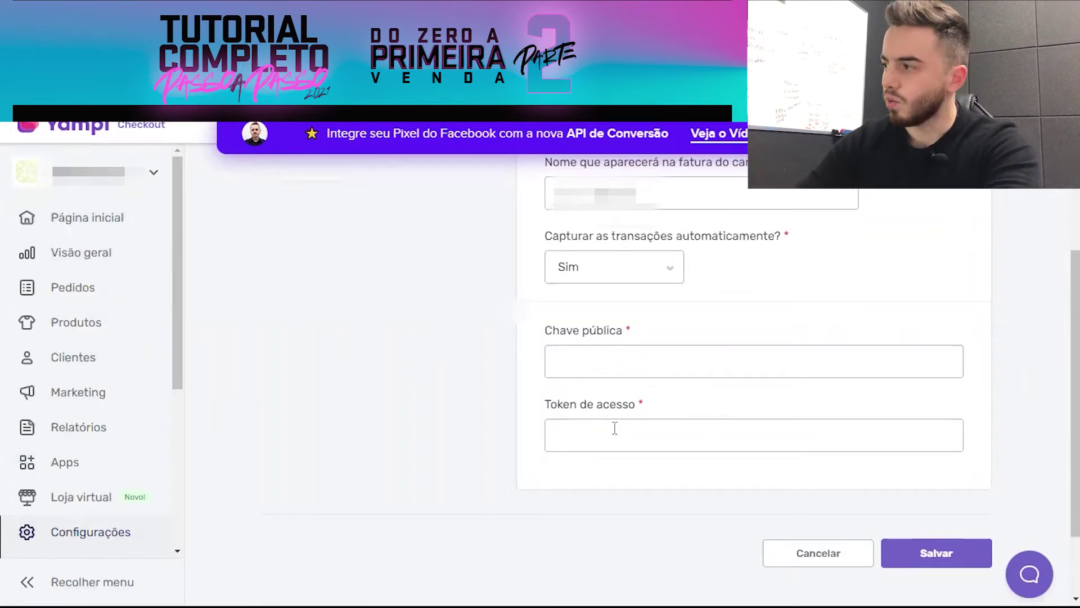
pyautogui.scroll(-2, 759, 328)
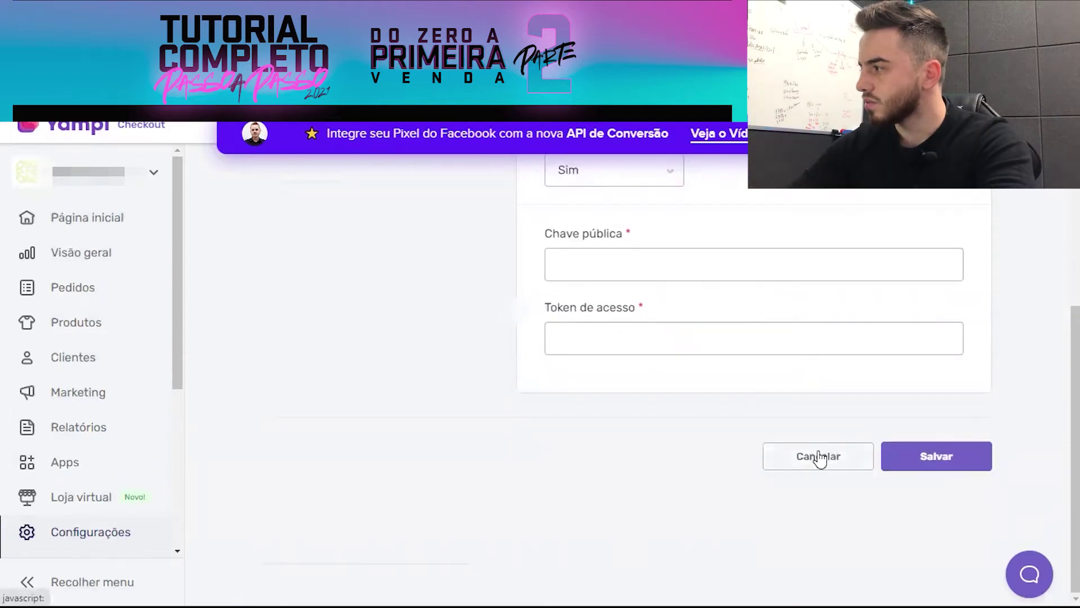
pyautogui.click(850, 478)
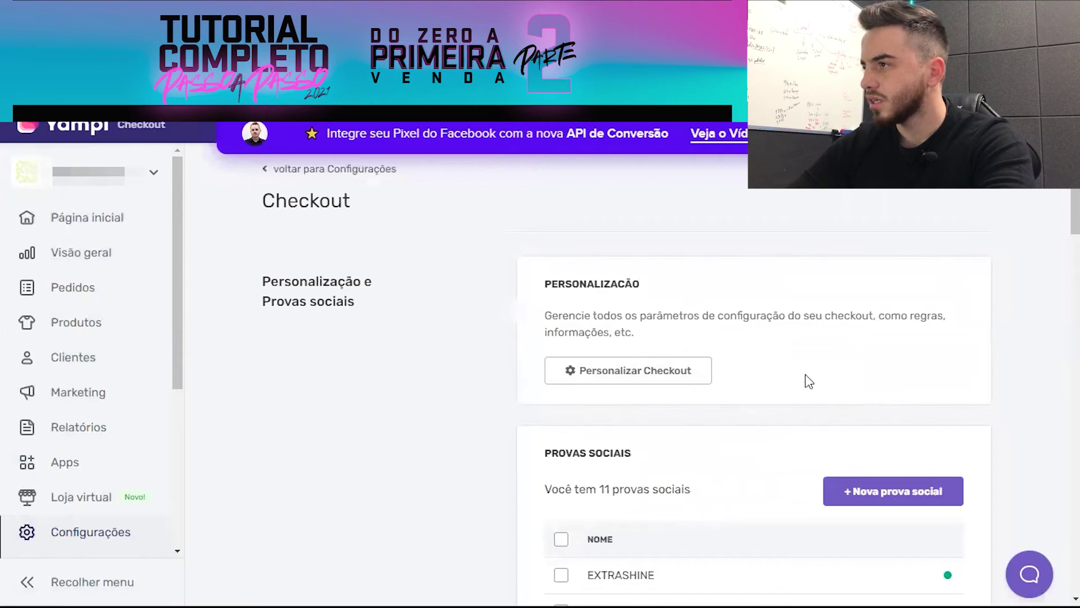
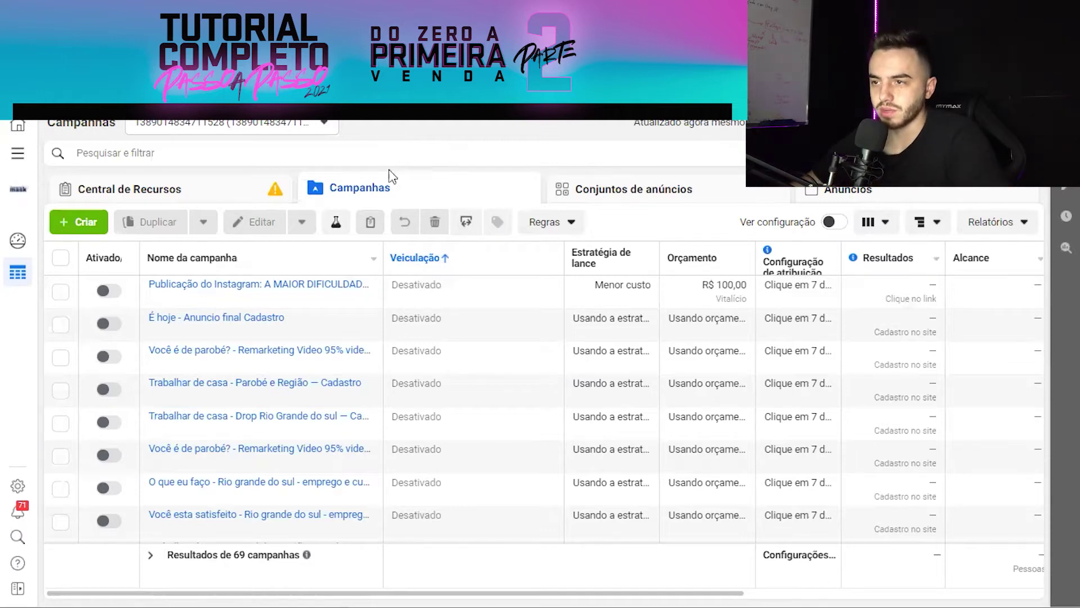
# - Switch to Facebook's Configurações do negócio and open the Domínios page under Segurança da marca
pyautogui.click(18, 153)
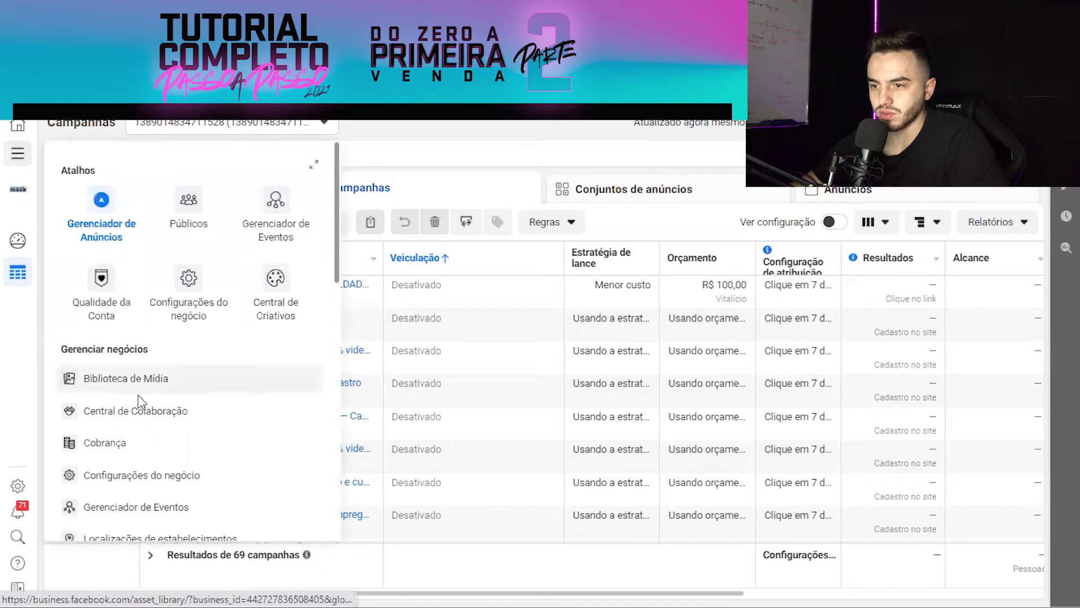
pyautogui.click(189, 282)
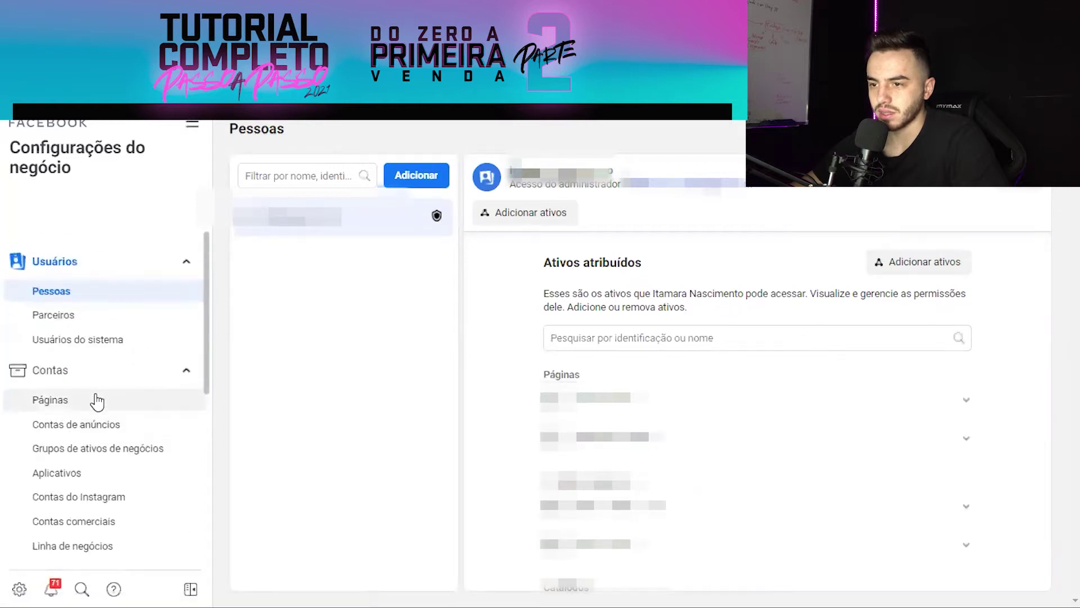
pyautogui.scroll(-6, 97, 401)
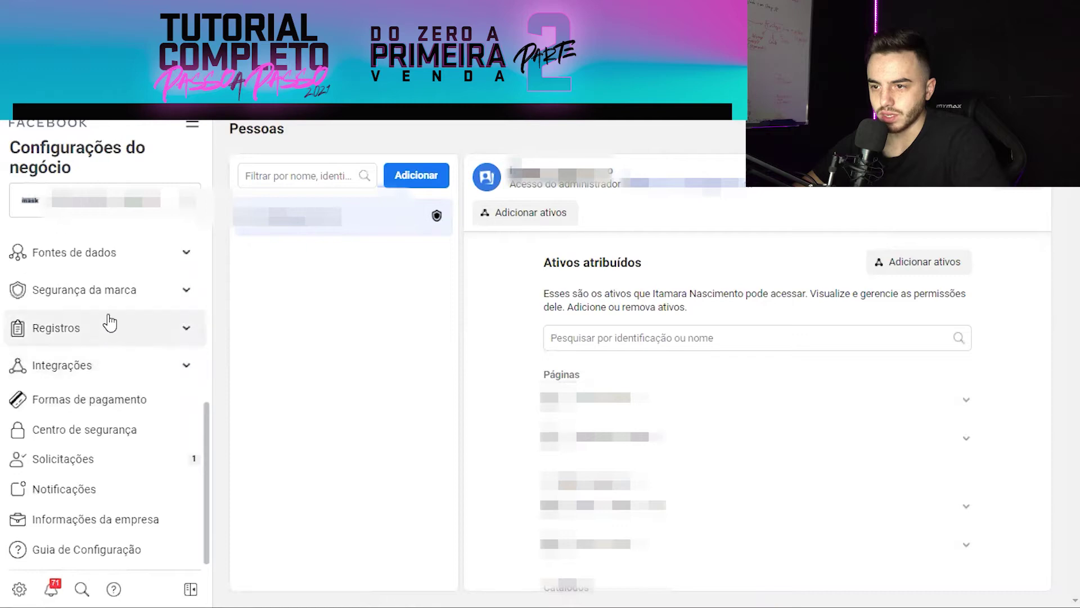
pyautogui.click(120, 302)
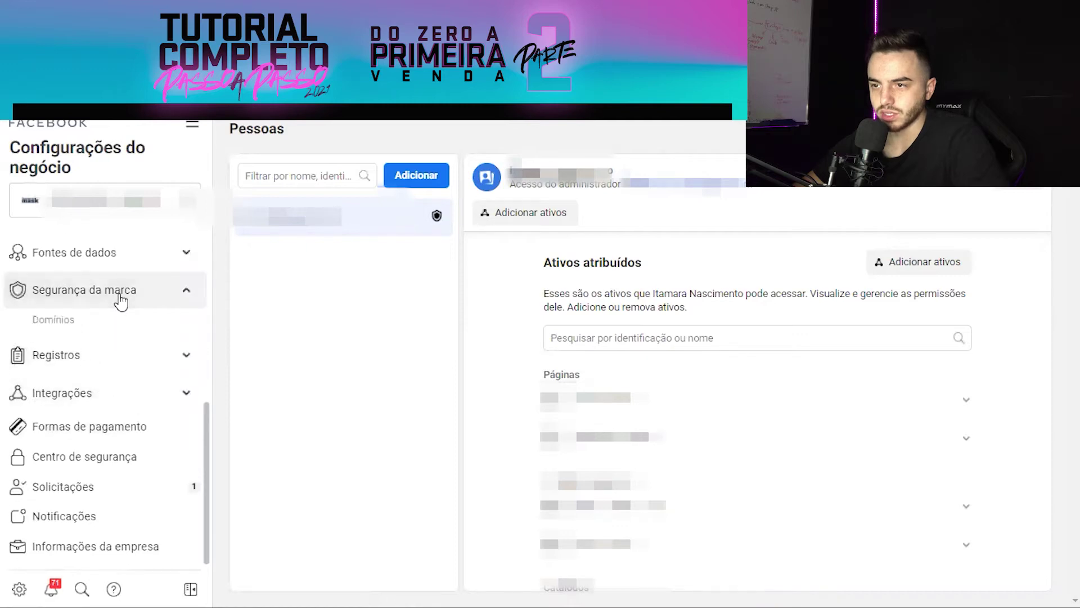
pyautogui.click(96, 325)
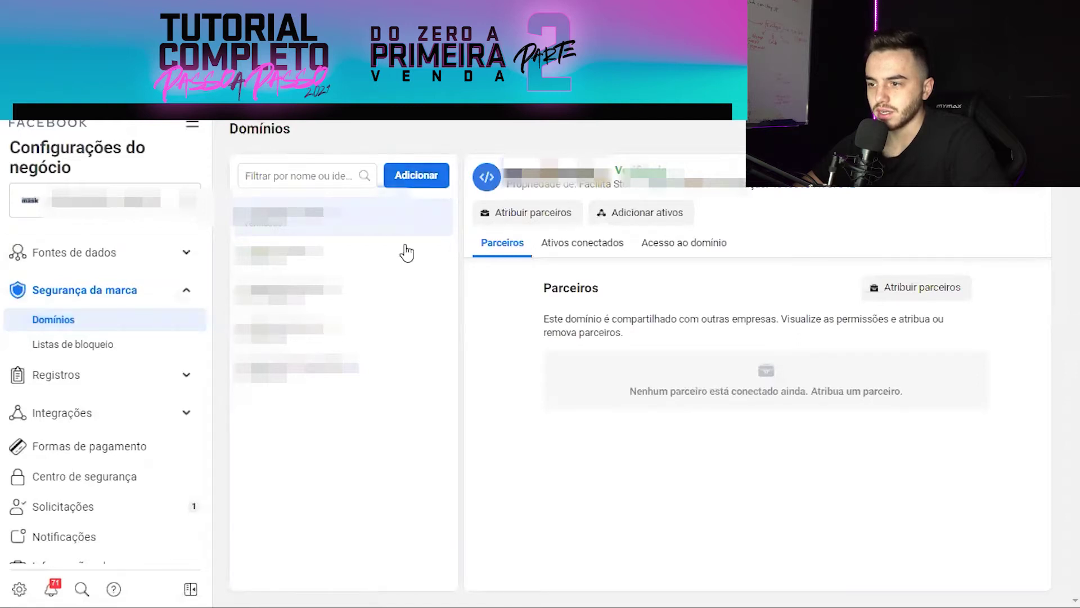
# - Start adding a domain to the business and enter the website's full page URL as its name
pyautogui.click(414, 178)
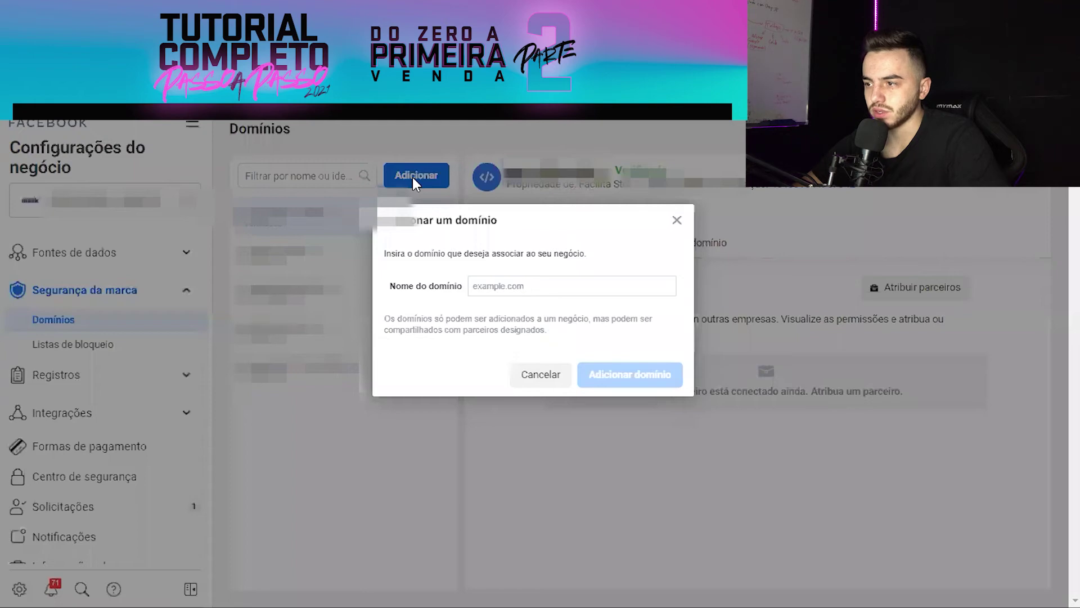
pyautogui.click(508, 284)
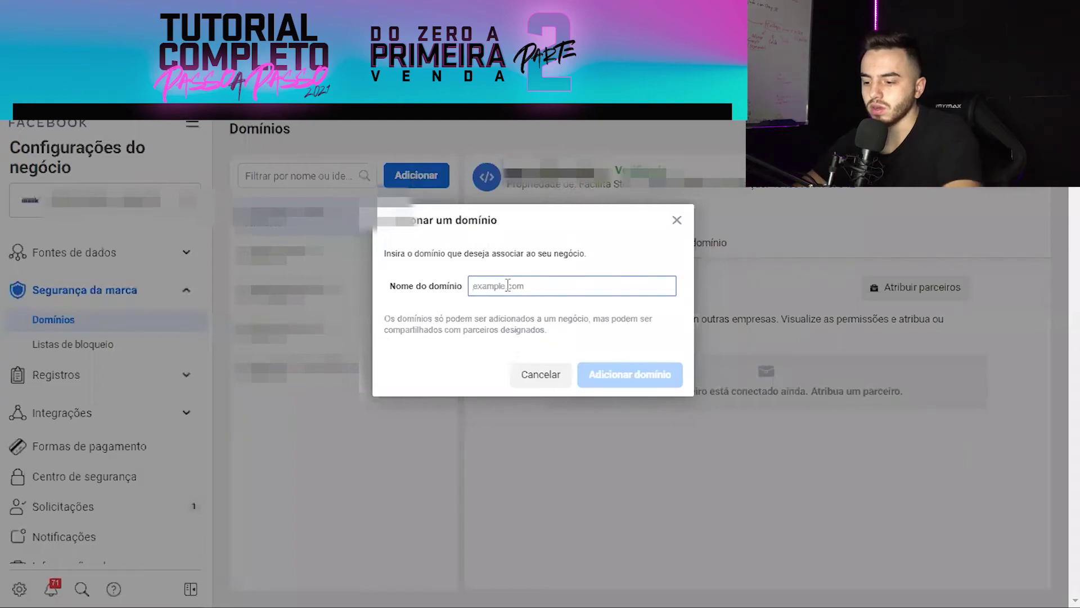
pyautogui.write('https://rafaelnascimento.website/d5spocket/')
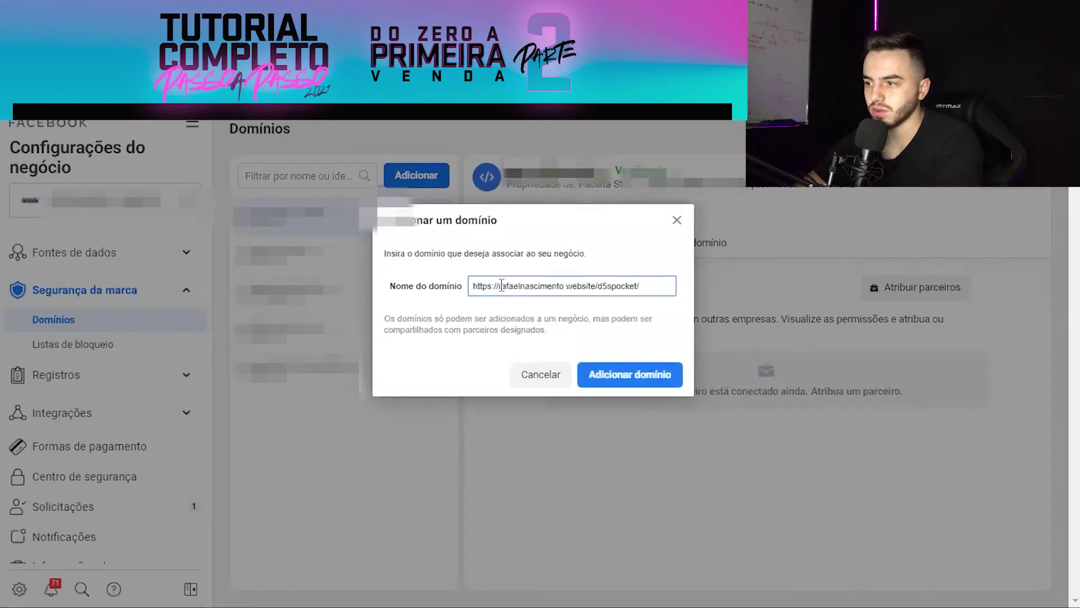
pyautogui.moveTo(502, 285); pyautogui.dragTo(432, 288)
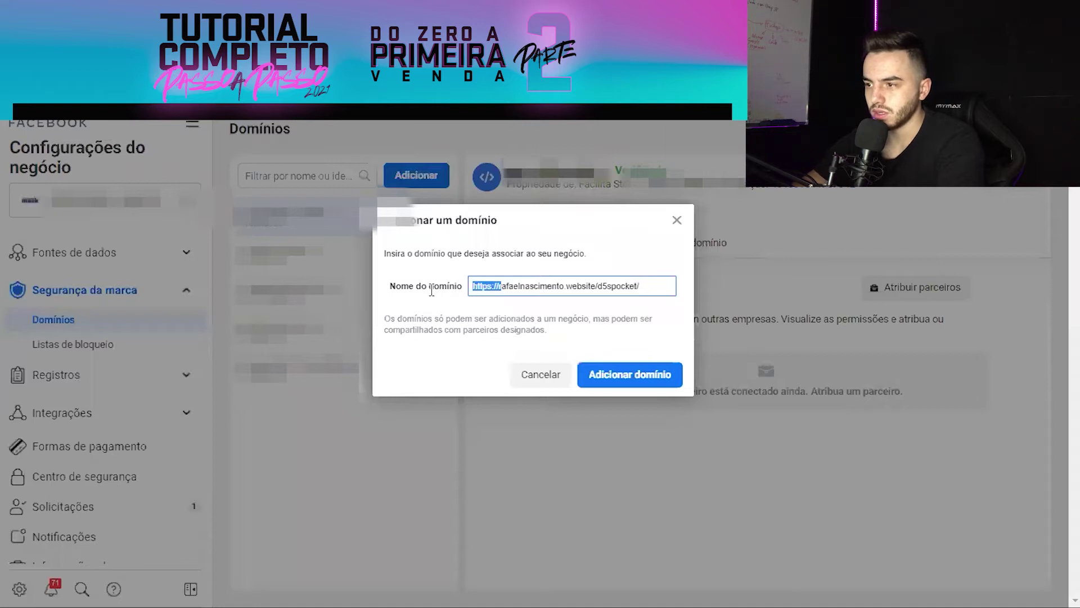
pyautogui.press('Left')
pyautogui.press('Right')
pyautogui.press('Right')
pyautogui.press('Right')
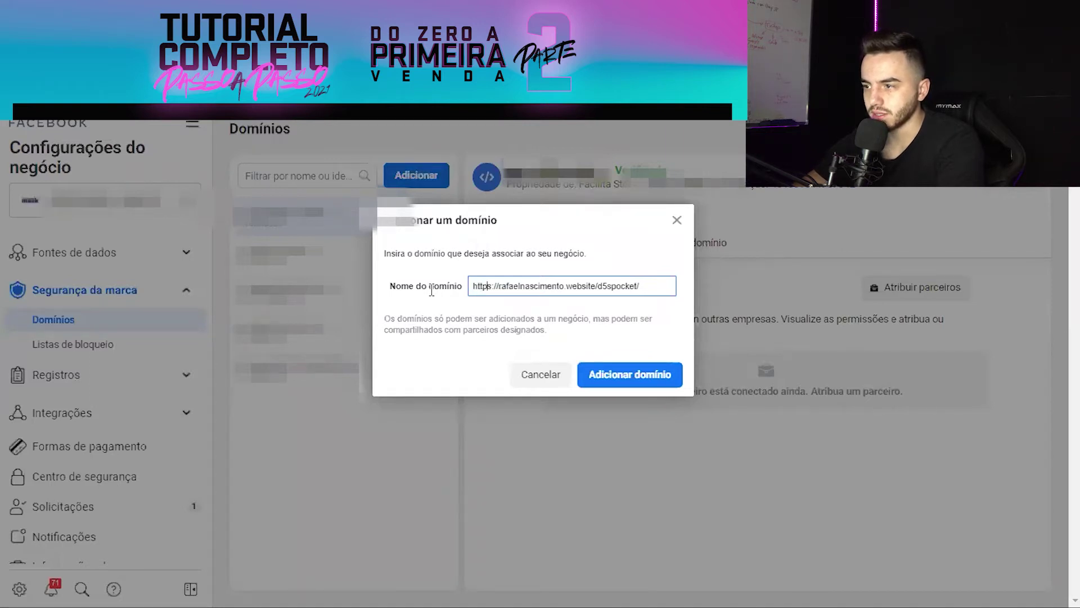
pyautogui.hotkey('shift', 'Left')
pyautogui.hotkey('shift', 'Left')
pyautogui.hotkey('shift', 'Left')
pyautogui.hotkey('shift', 'Left')
pyautogui.hotkey('shift', 'Left')
pyautogui.hotkey('shift', 'Left')
pyautogui.hotkey('shift', 'Left')
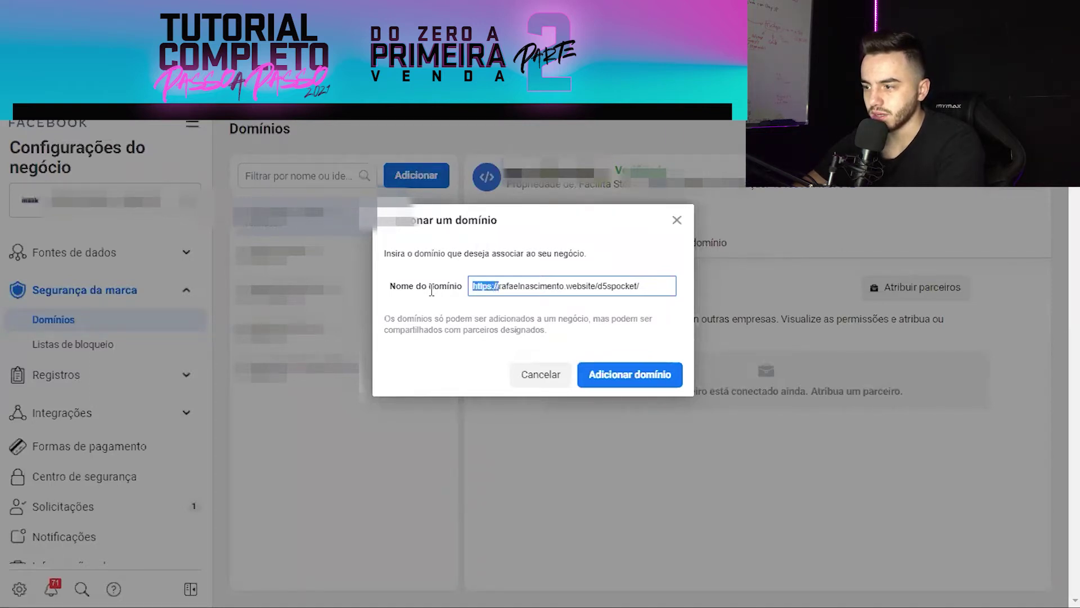
pyautogui.press('BackSpace')
pyautogui.hotkey('ctrl', 'Right')
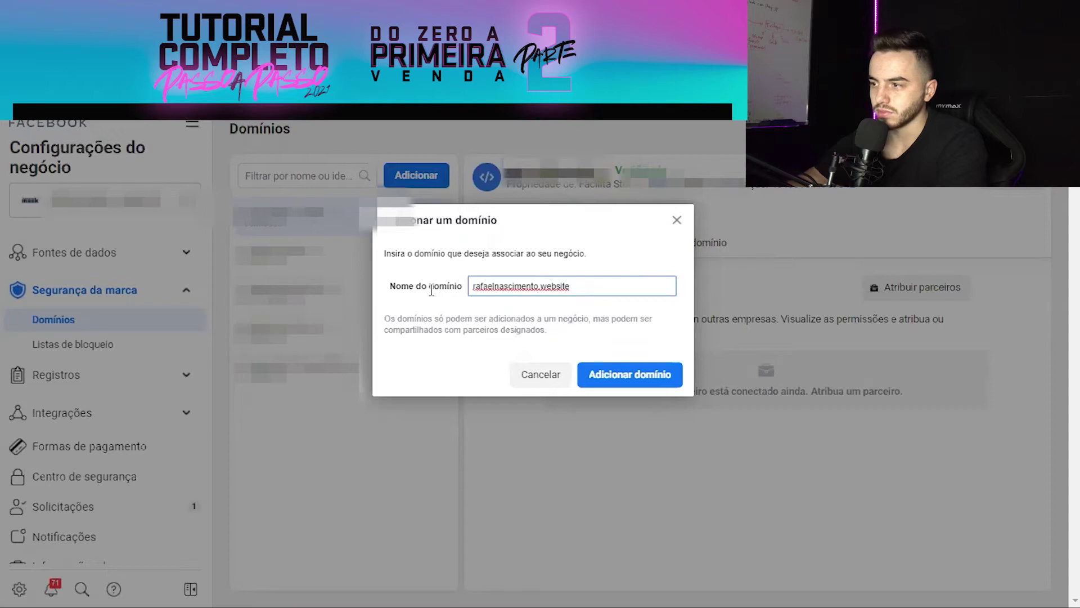
# - Add the entered domain to the business and review its metatag, HTML file and DNS verification instructions
pyautogui.click(613, 377)
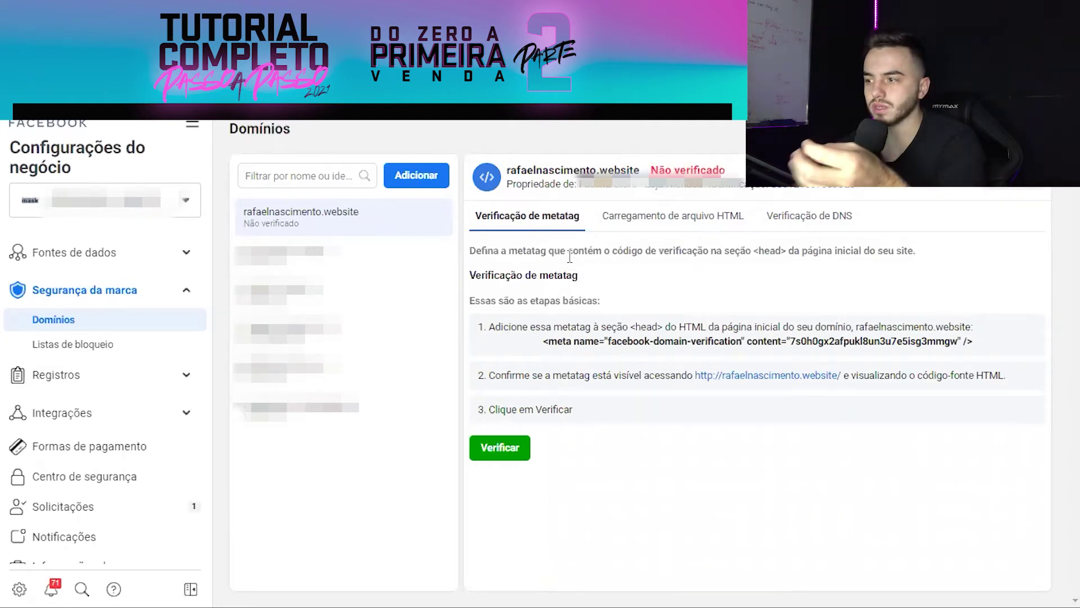
pyautogui.click(806, 219)
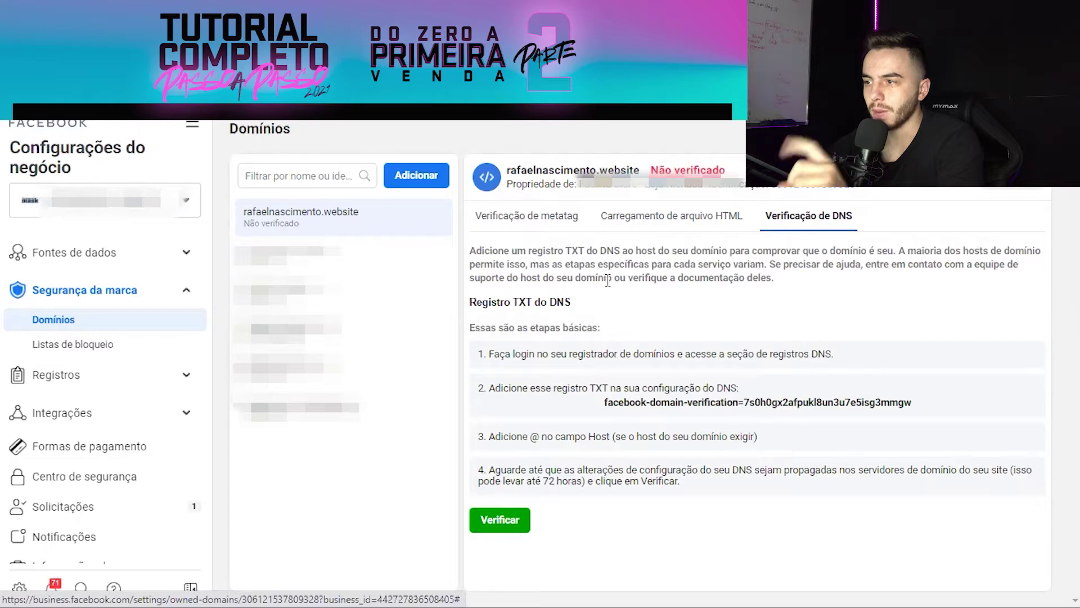
pyautogui.click(529, 219)
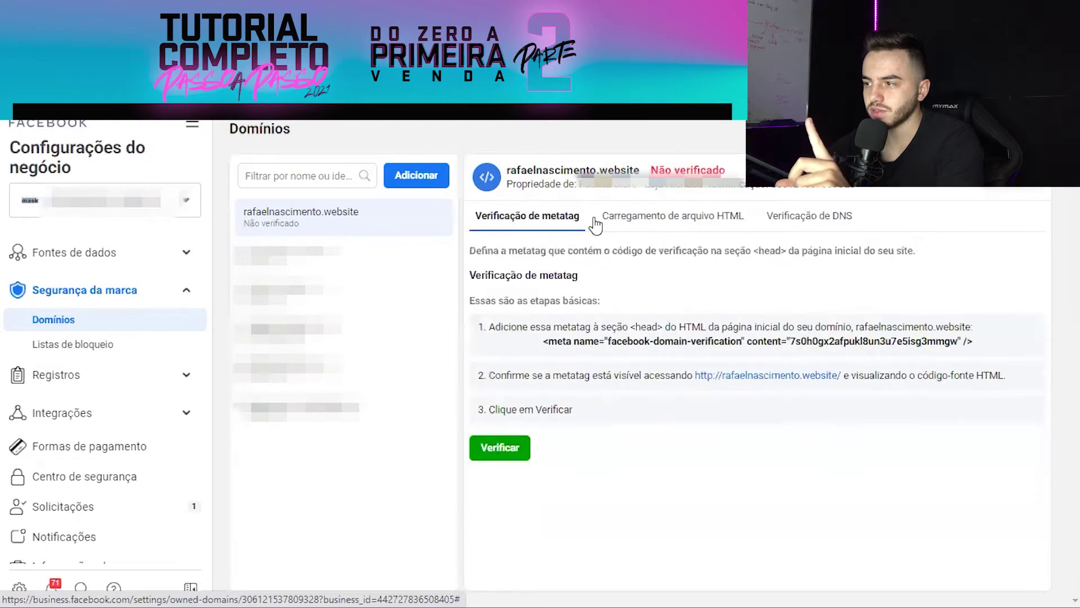
pyautogui.click(630, 225)
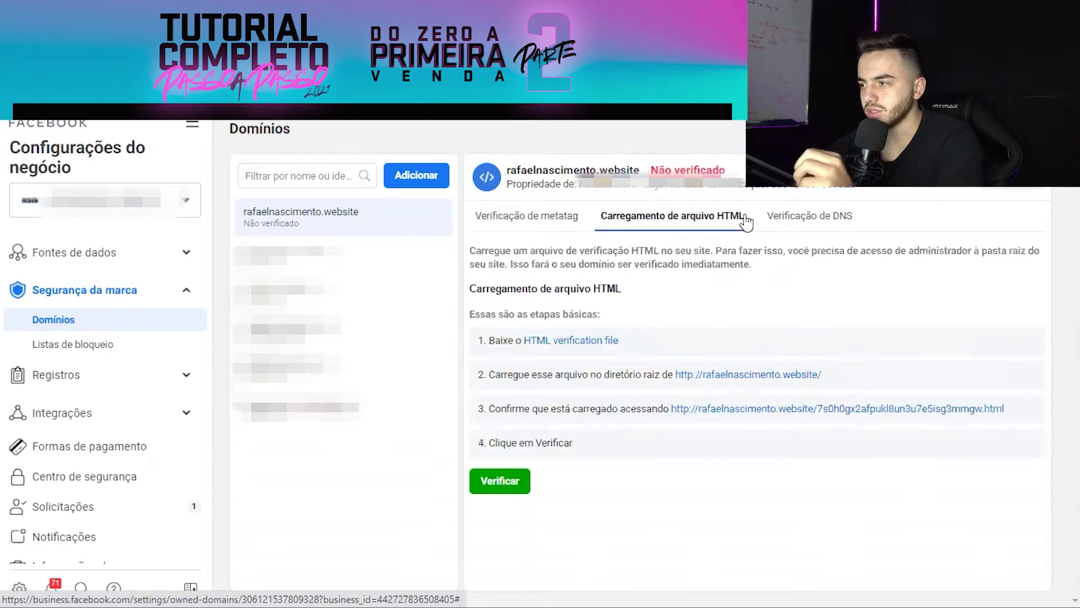
pyautogui.click(819, 230)
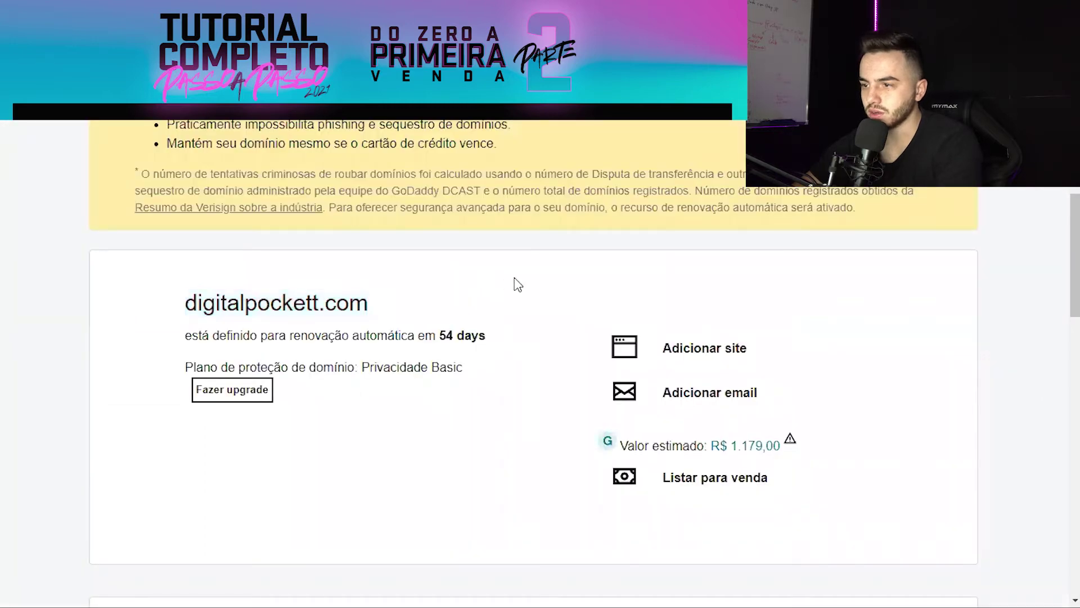
# - Switch to GoDaddy's settings for digitalpockett.com and open its DNS management page at the Registros list
pyautogui.scroll(5, 518, 284)
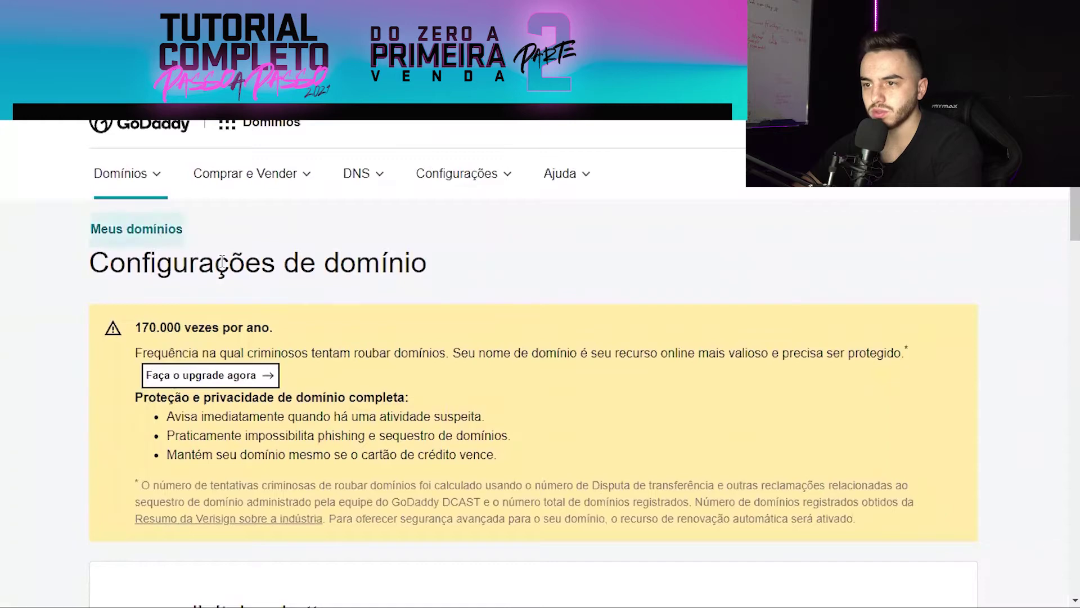
pyautogui.scroll(-4, 397, 308)
pyautogui.scroll(-1, 396, 307)
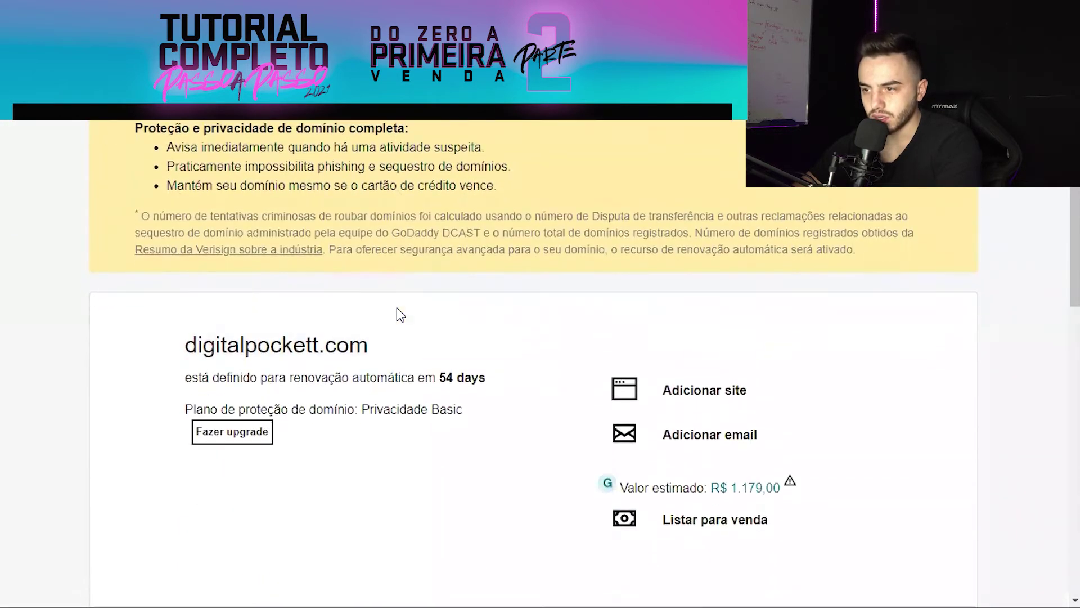
pyautogui.moveTo(366, 343); pyautogui.dragTo(182, 344)
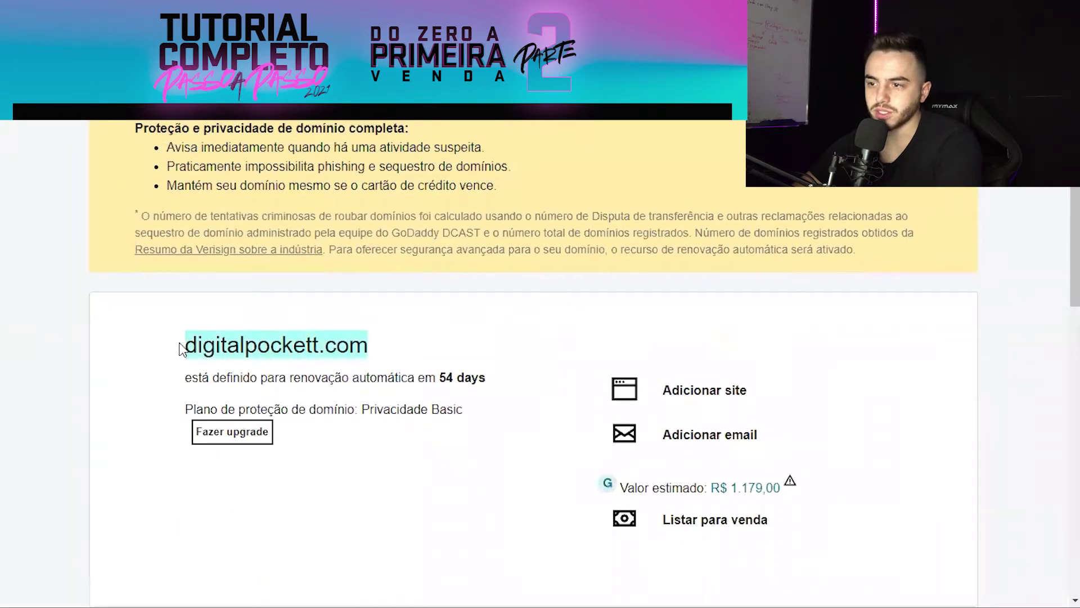
pyautogui.scroll(-2, 442, 353)
pyautogui.scroll(-6, 442, 353)
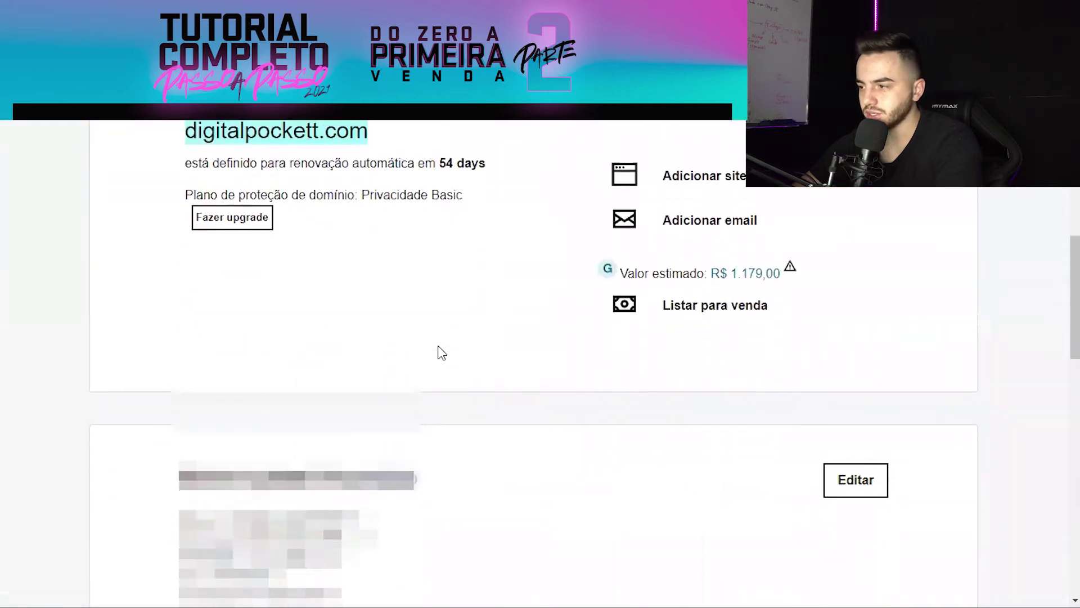
pyautogui.scroll(-9, 440, 353)
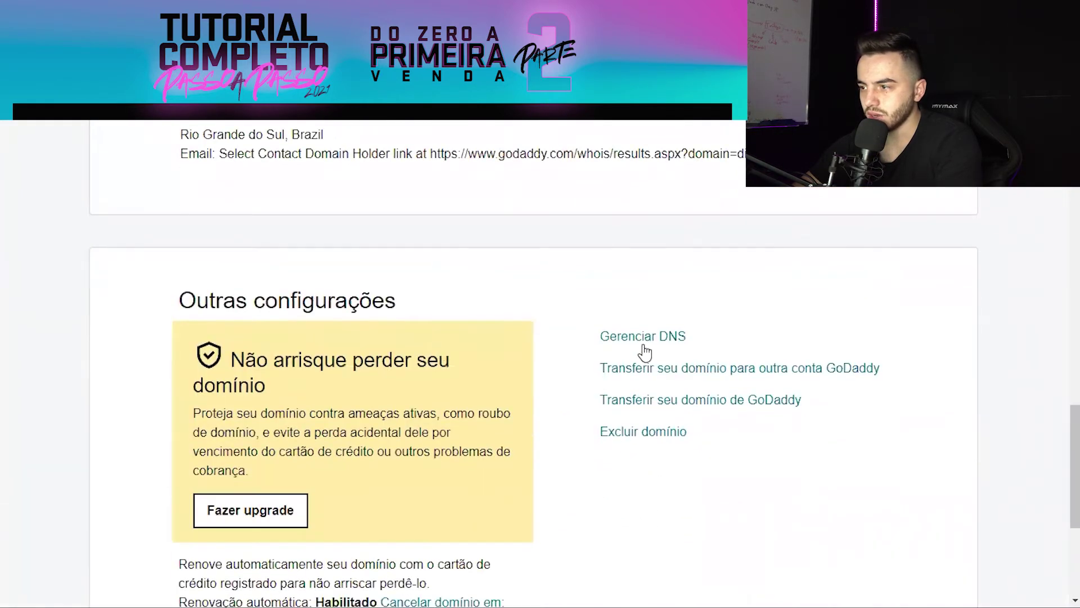
pyautogui.click(664, 336)
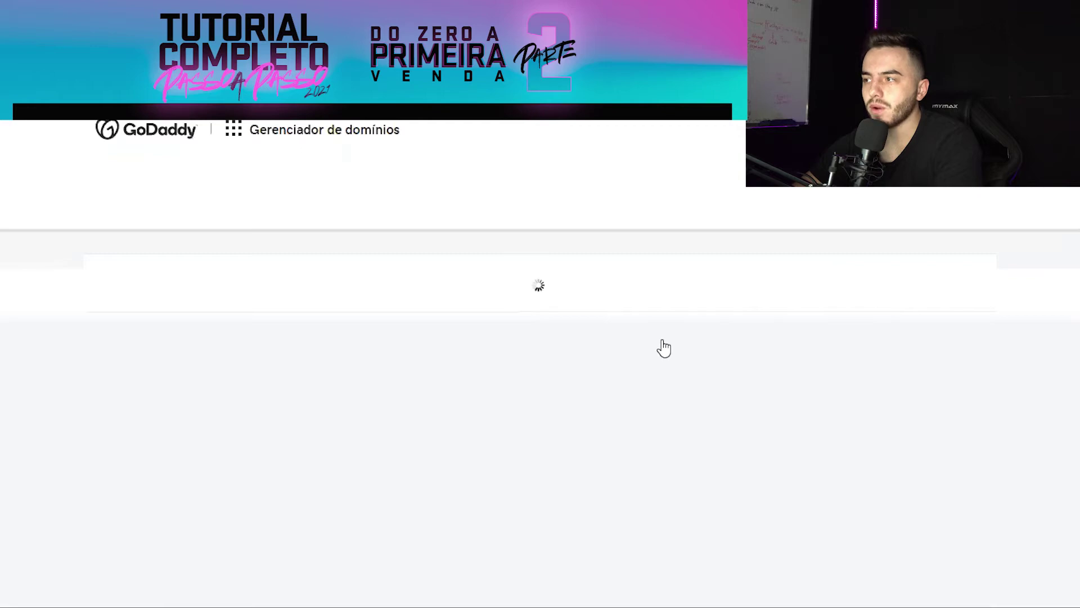
pyautogui.scroll(-2, 637, 372)
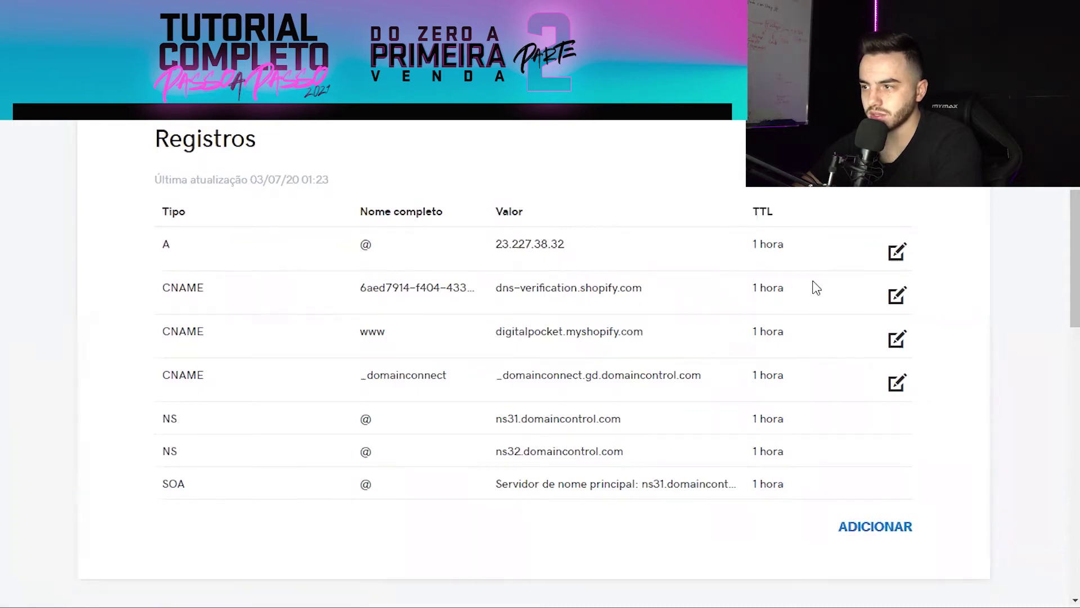
# - Switch back to Facebook's Verificação de DNS instructions and copy the TXT record value from step 2
pyautogui.hotkey('ctrl', 'Tab')
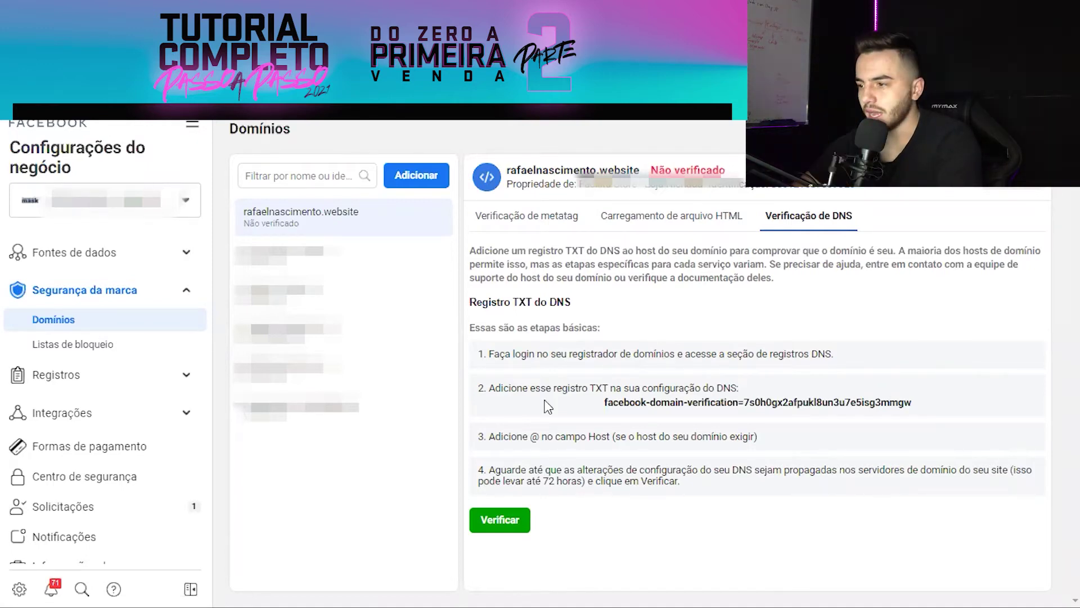
pyautogui.click(628, 403)
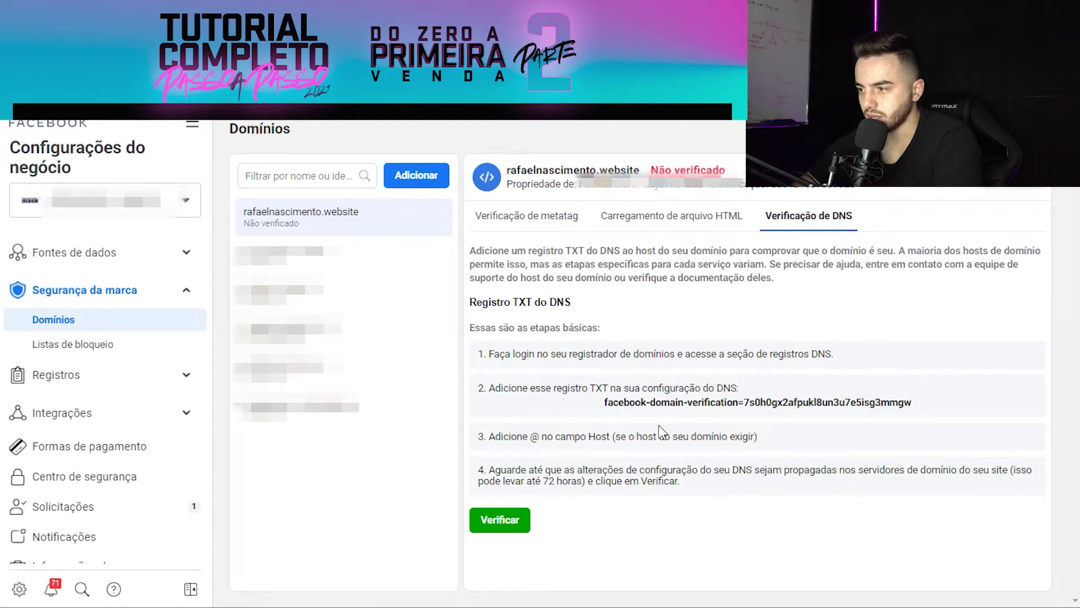
pyautogui.click(664, 405)
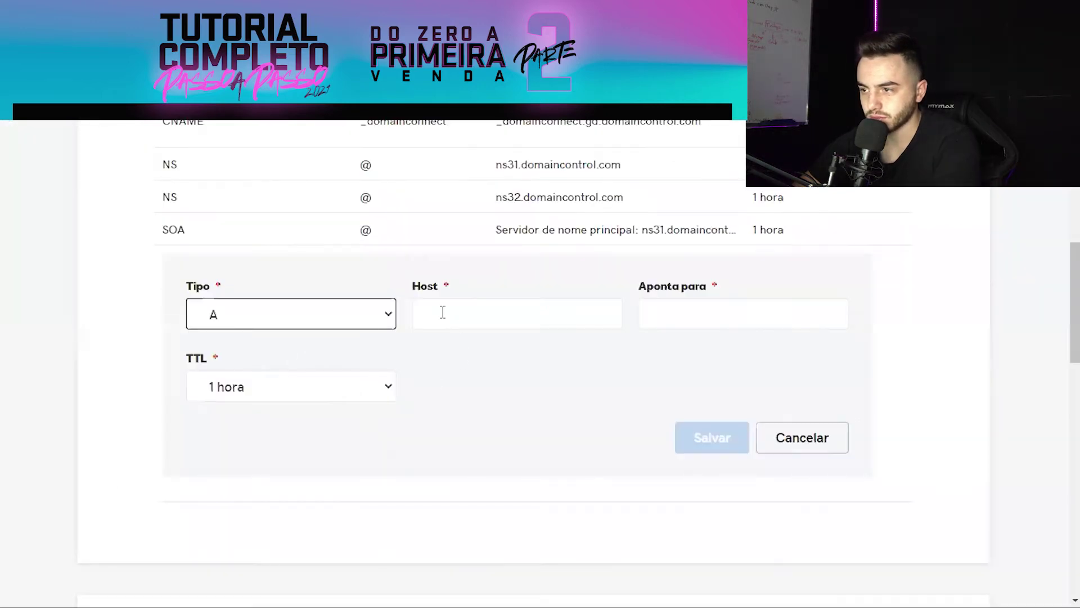
# - Try to save a new type A DNS record in GoDaddy with host @ and Facebook's domain verification code as the Aponta para value
pyautogui.click(546, 314)
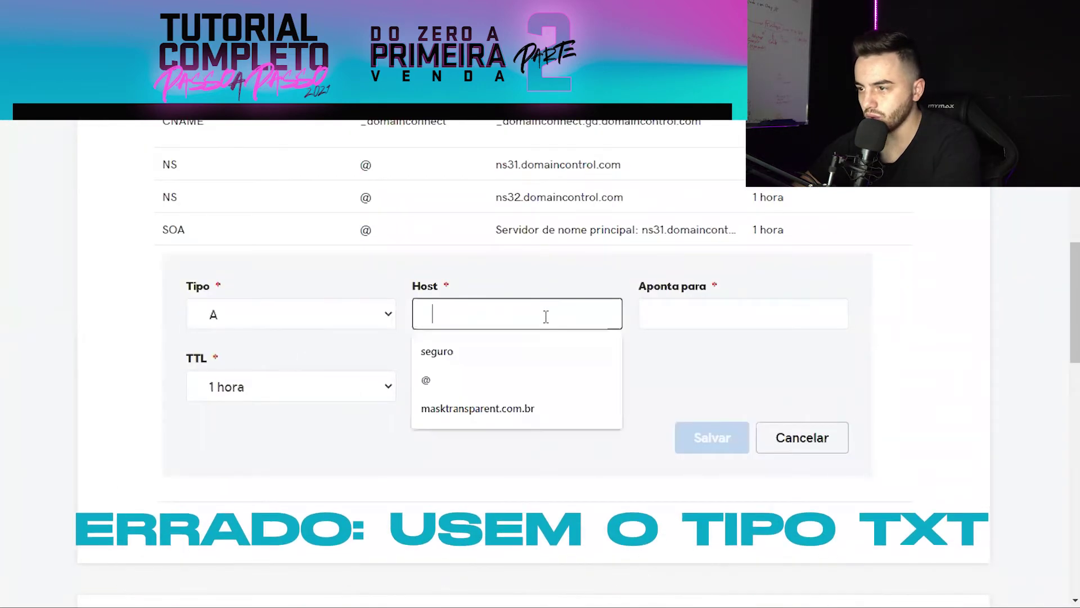
pyautogui.click(465, 381)
pyautogui.scroll(3, 669, 340)
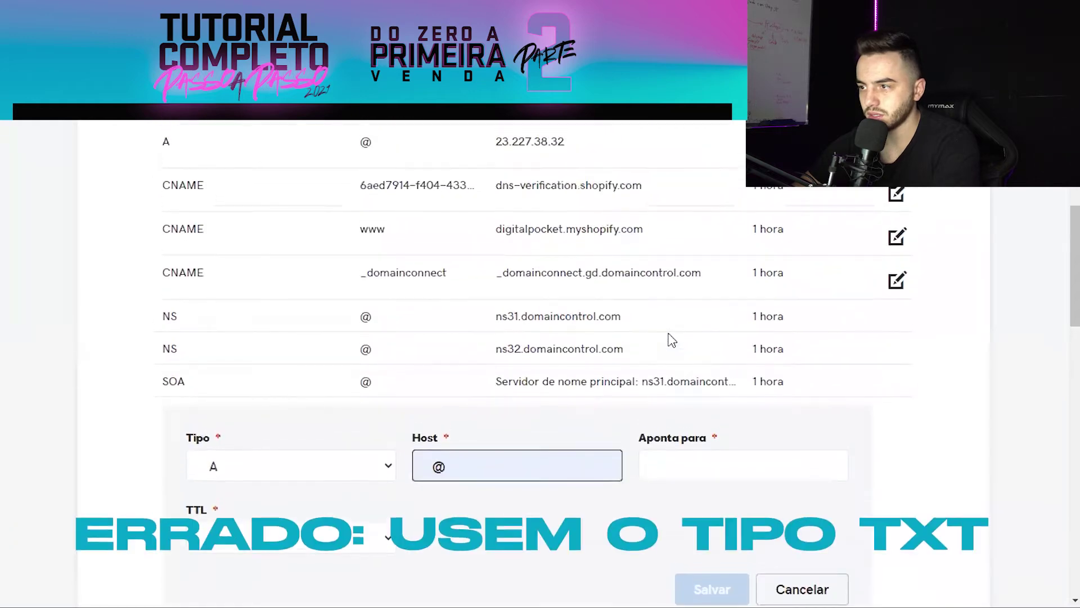
pyautogui.scroll(2, 669, 340)
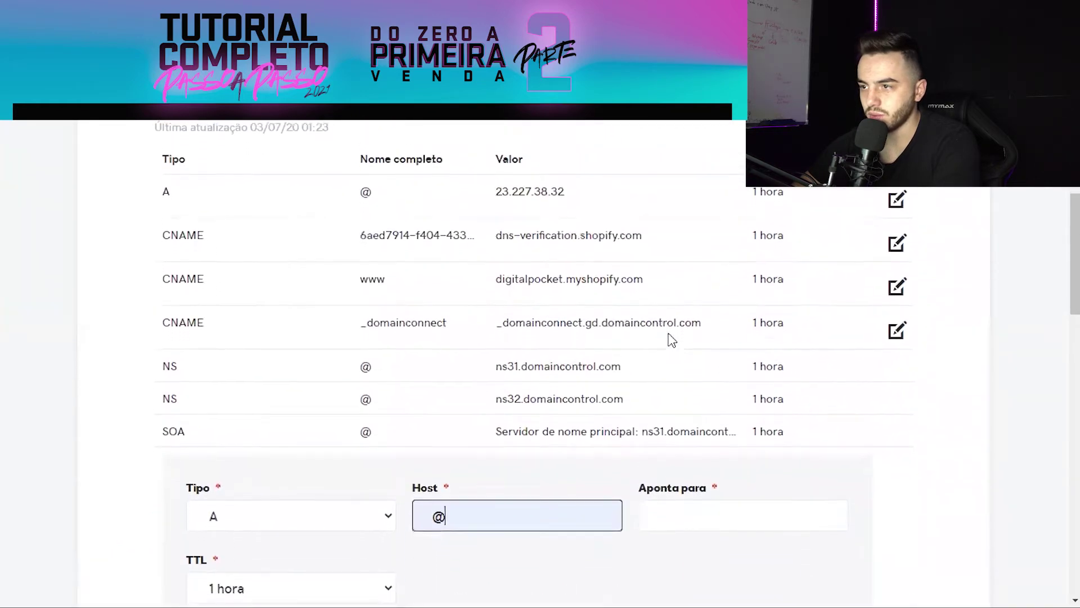
pyautogui.scroll(-3, 671, 341)
pyautogui.click(684, 355)
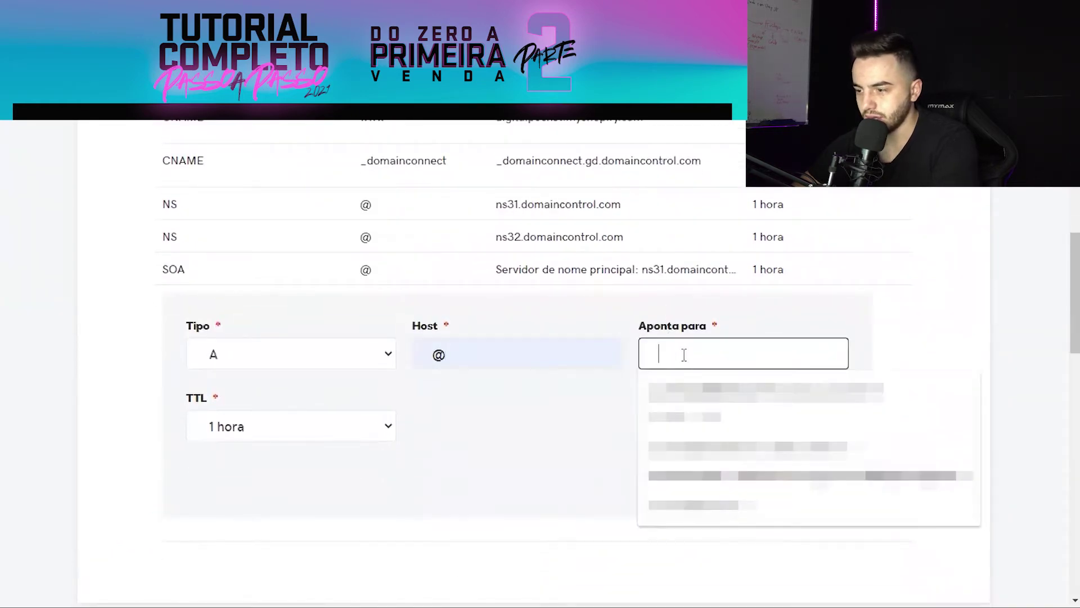
pyautogui.hotkey('ctrl', 'v')
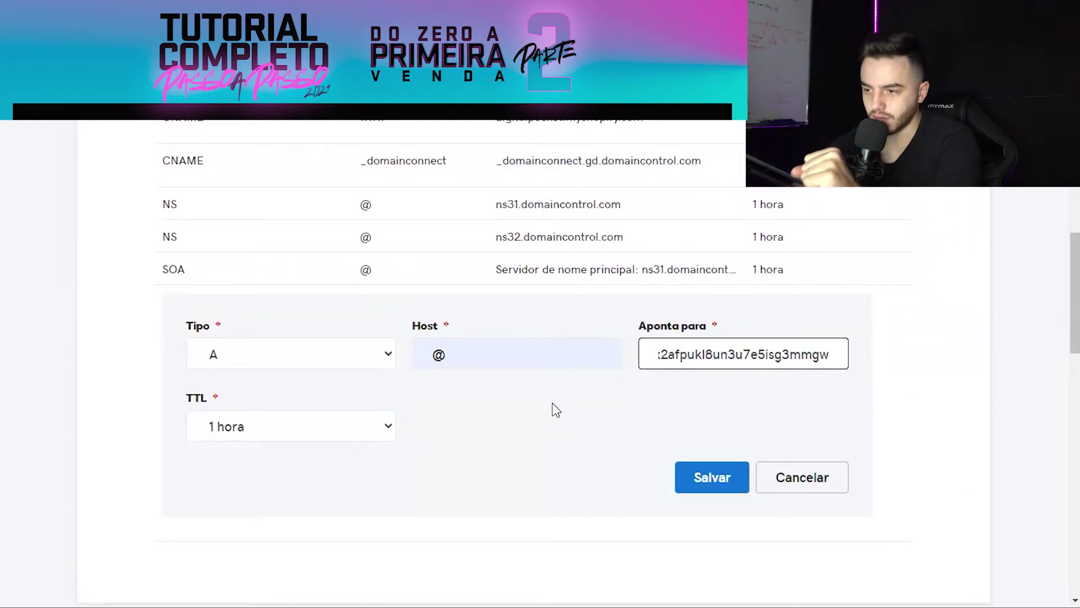
pyautogui.click(725, 468)
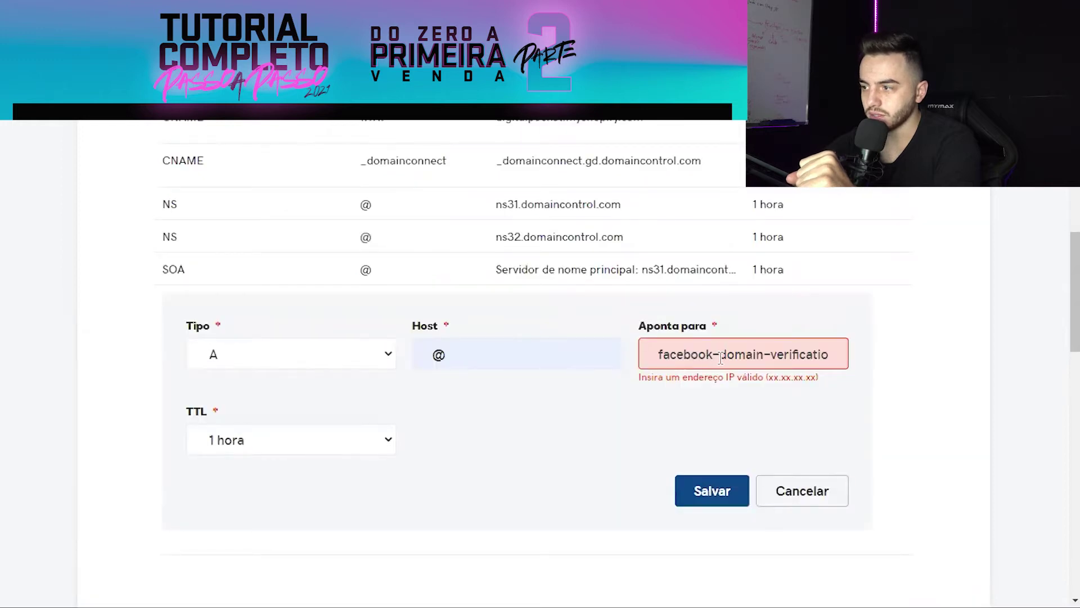
pyautogui.click(762, 361)
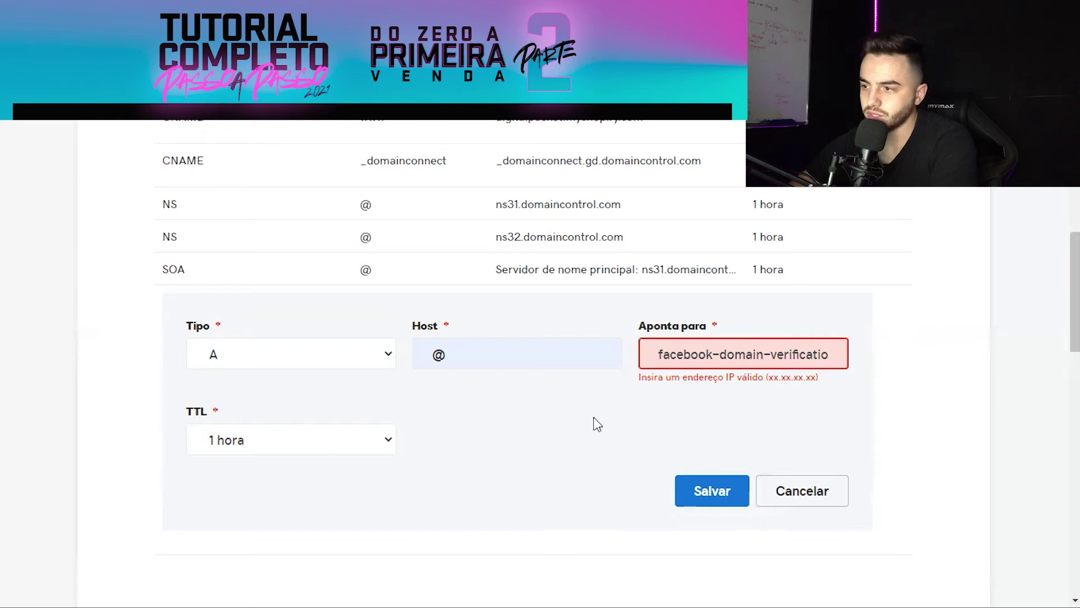
pyautogui.tripleClick(691, 356)
pyautogui.click(708, 492)
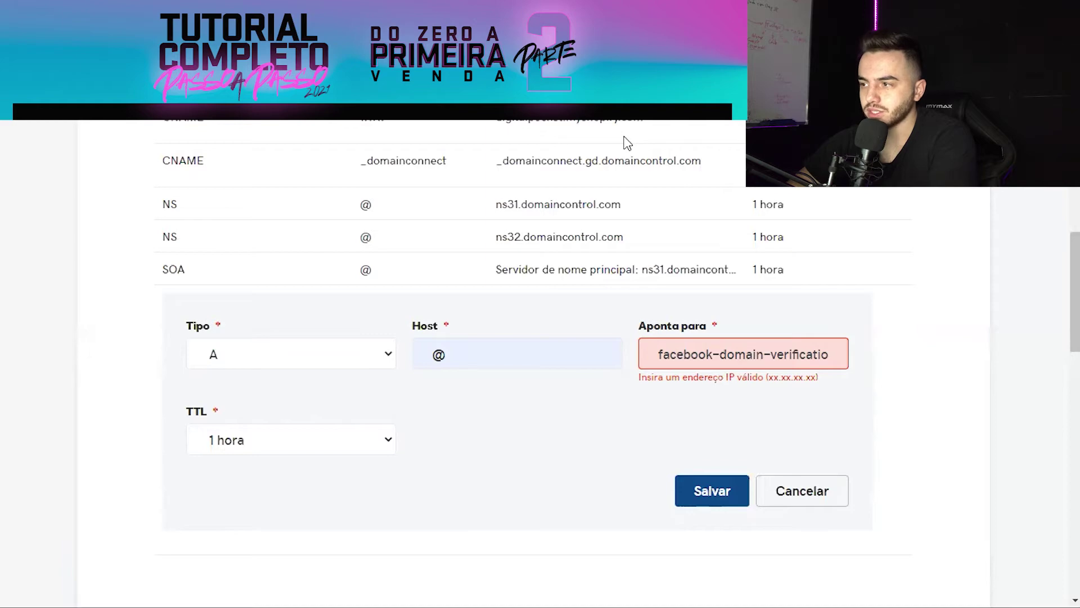
# - Switch to Facebook's ads manager, open the Gerenciador de Eventos and select the second pixel among the data sources
pyautogui.hotkey('ctrl', 'Tab')
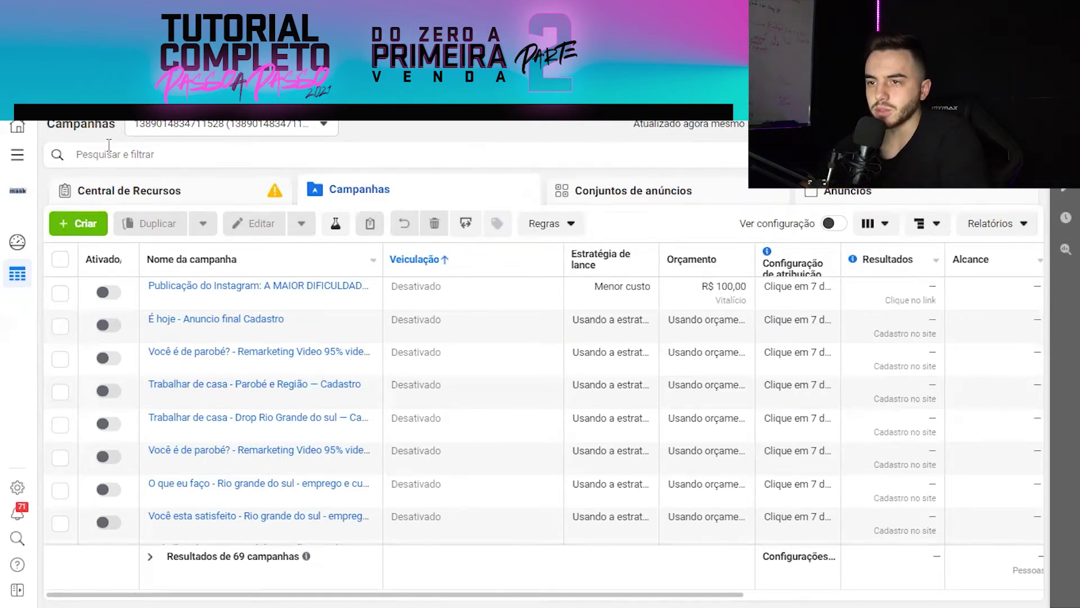
pyautogui.click(19, 160)
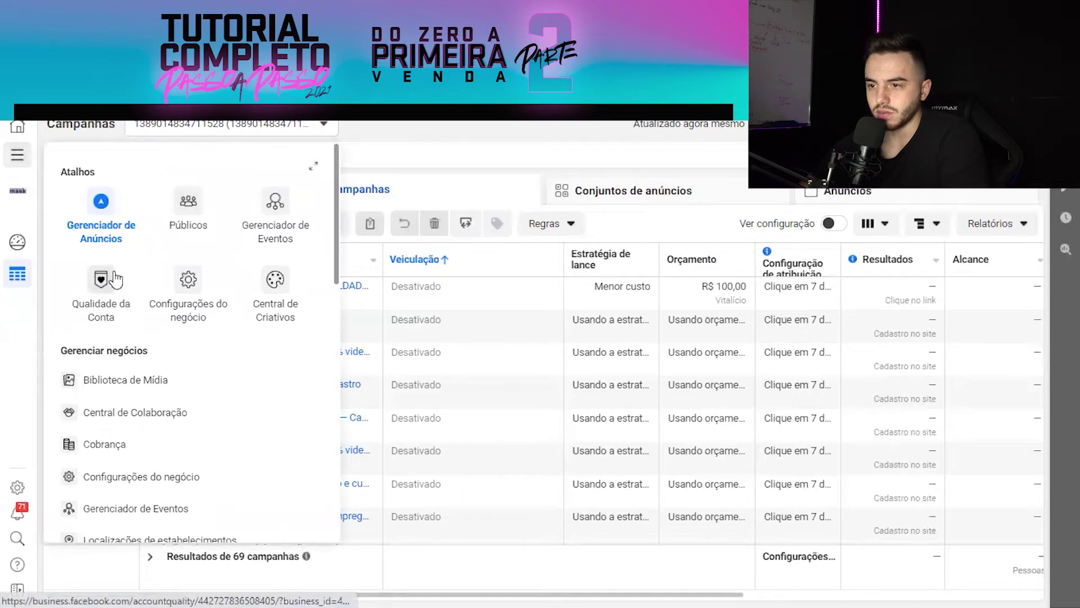
pyautogui.click(276, 211)
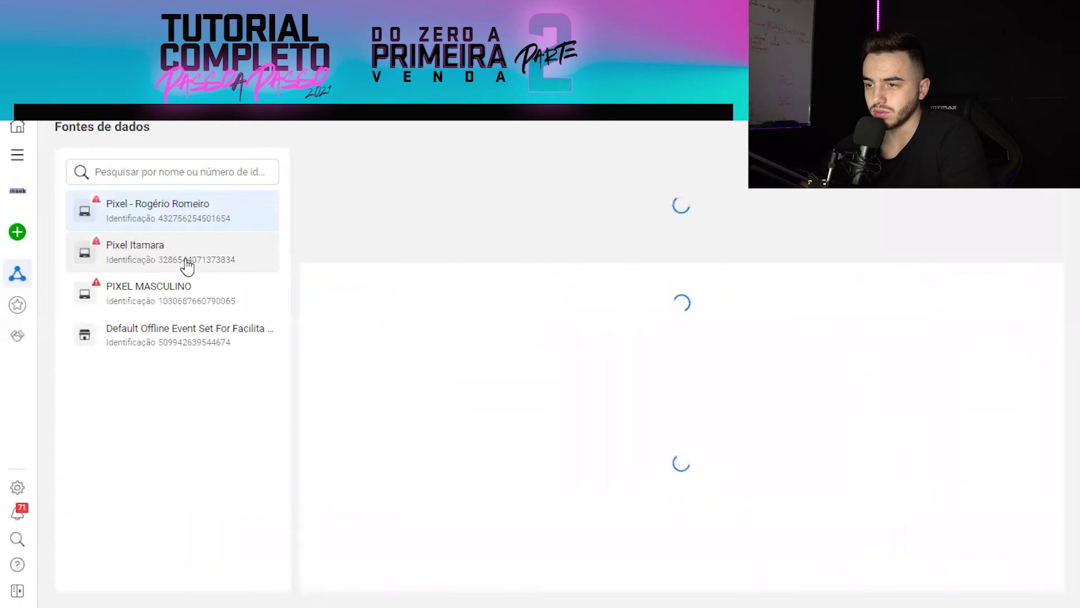
pyautogui.click(188, 265)
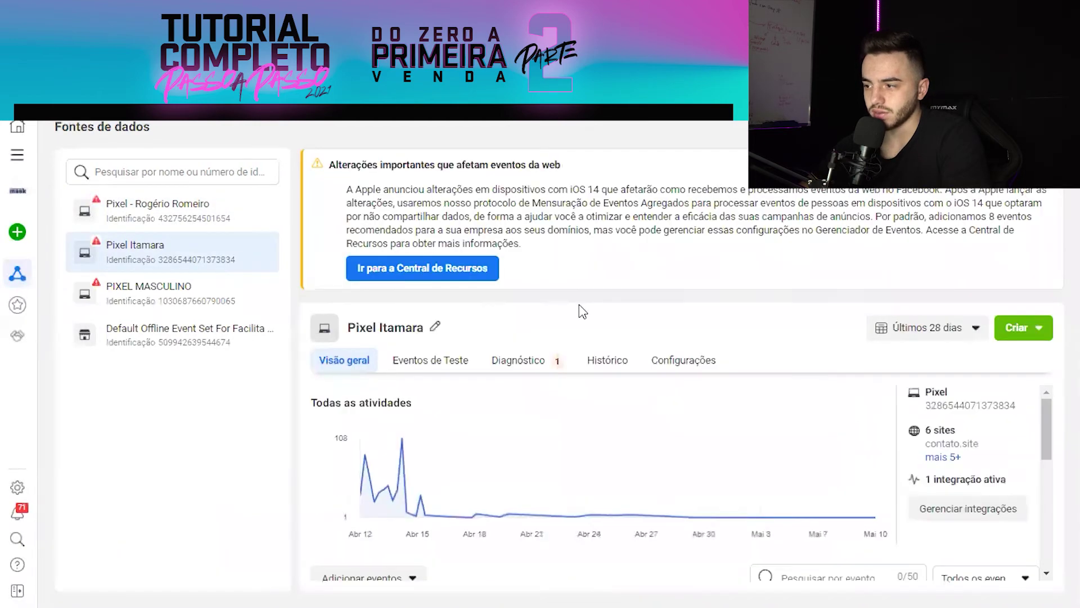
# - Open the web event configuration from the pixel's Mensuração de Eventos Agregados section
pyautogui.scroll(-5, 350, 430)
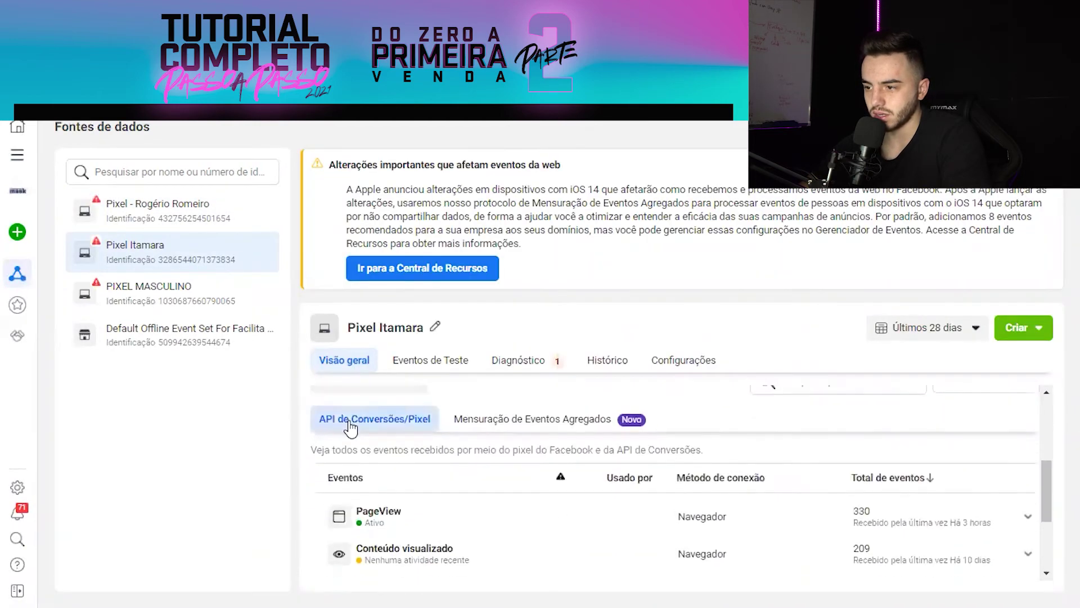
pyautogui.click(484, 434)
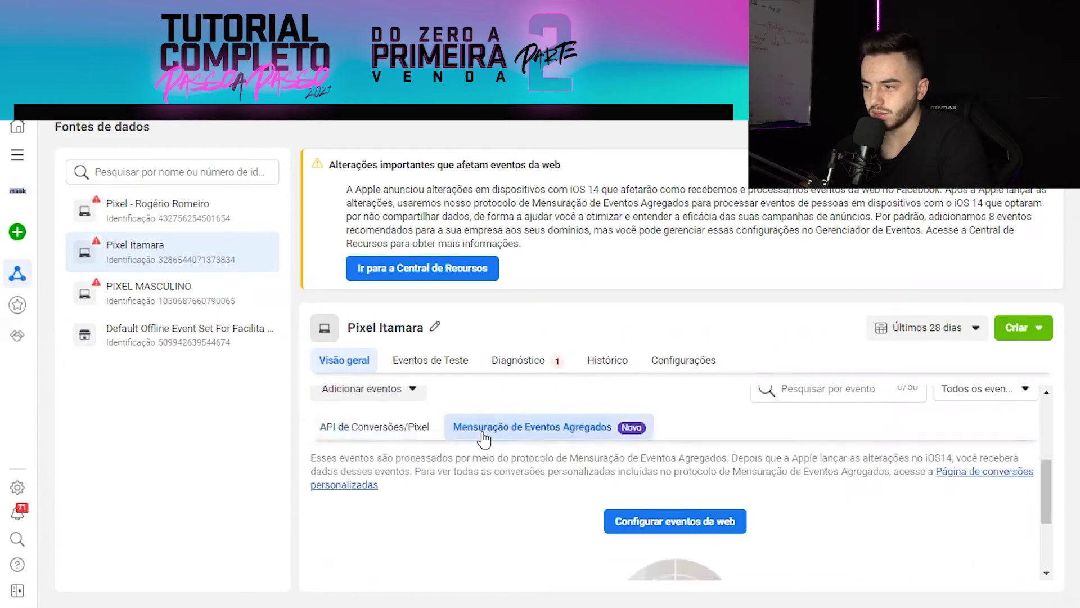
pyautogui.click(691, 531)
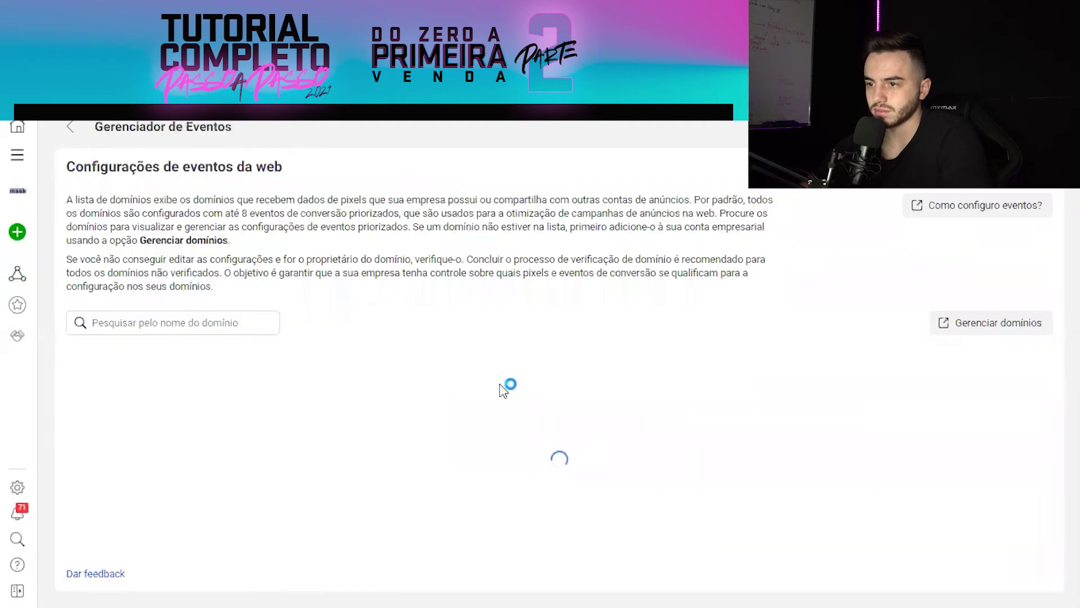
# - Browse the domain list and expand verified domains to examine their configured events and priorities
pyautogui.scroll(-5, 318, 401)
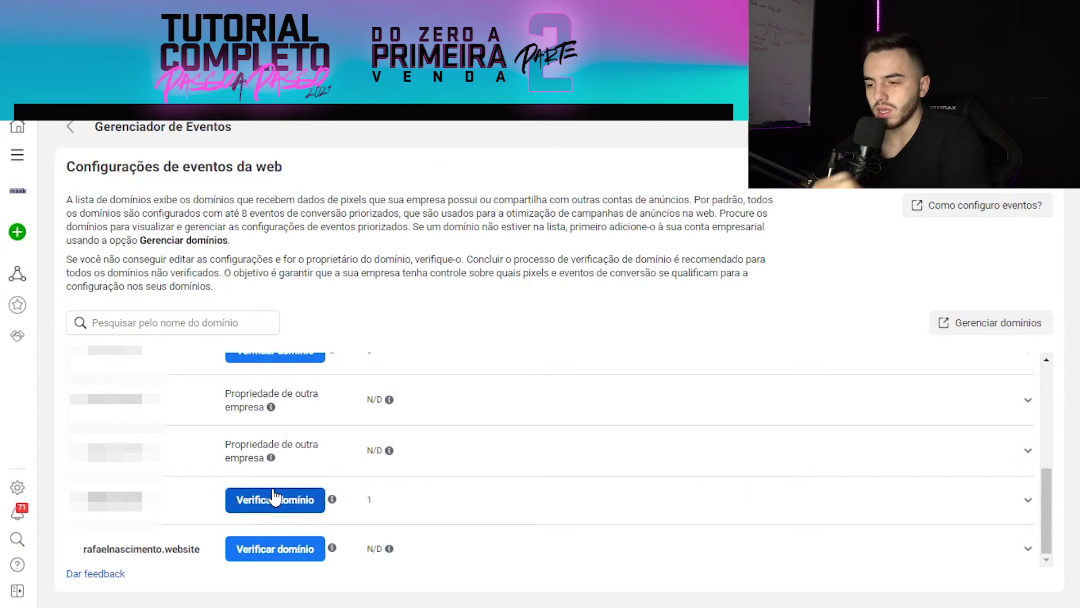
pyautogui.scroll(5, 276, 498)
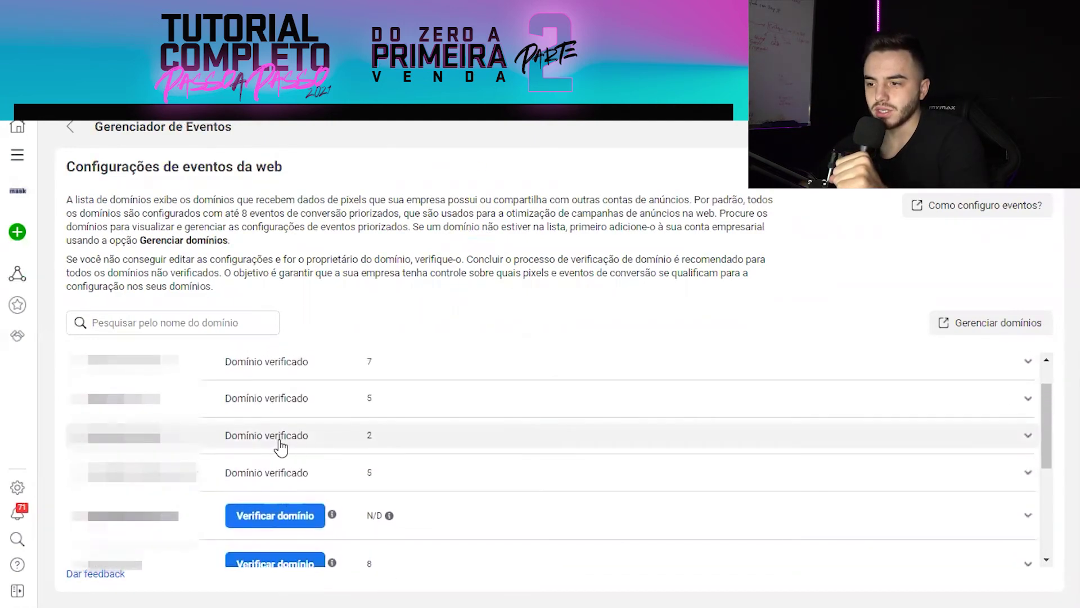
pyautogui.scroll(1, 287, 444)
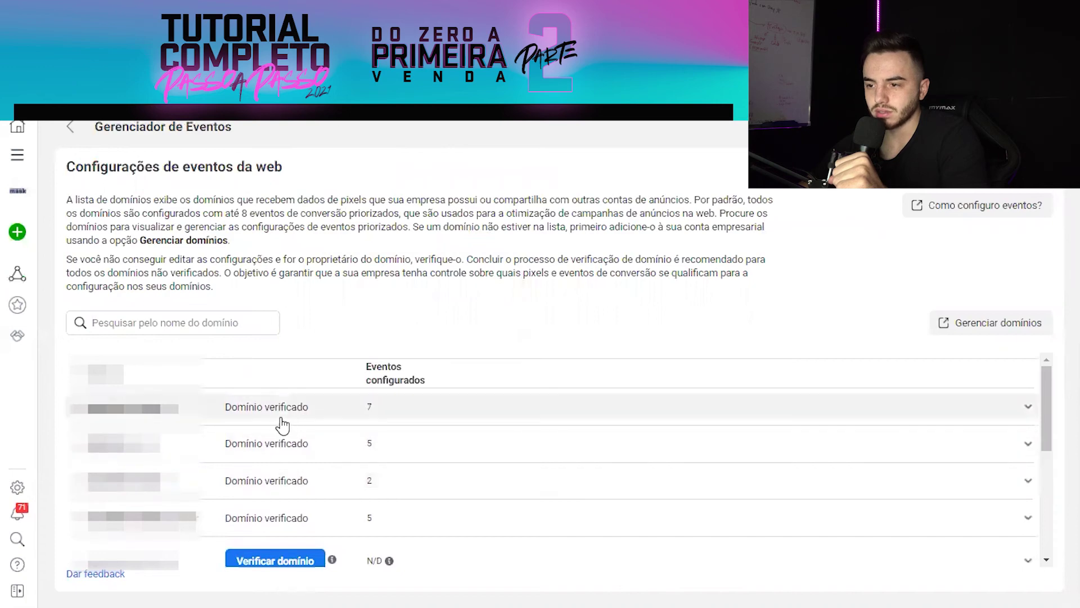
pyautogui.scroll(-1, 313, 500)
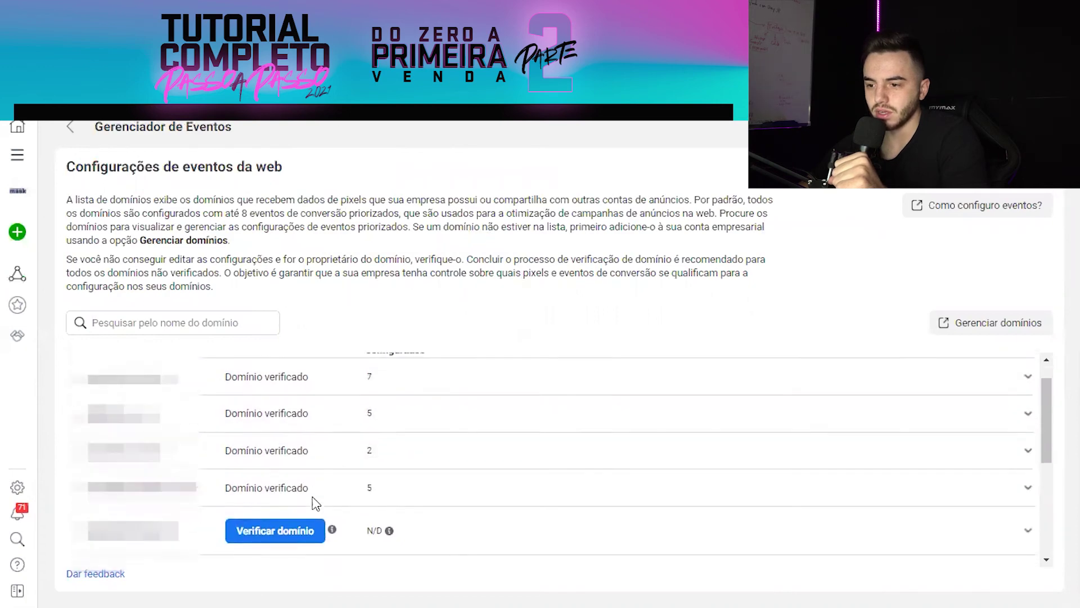
pyautogui.click(283, 419)
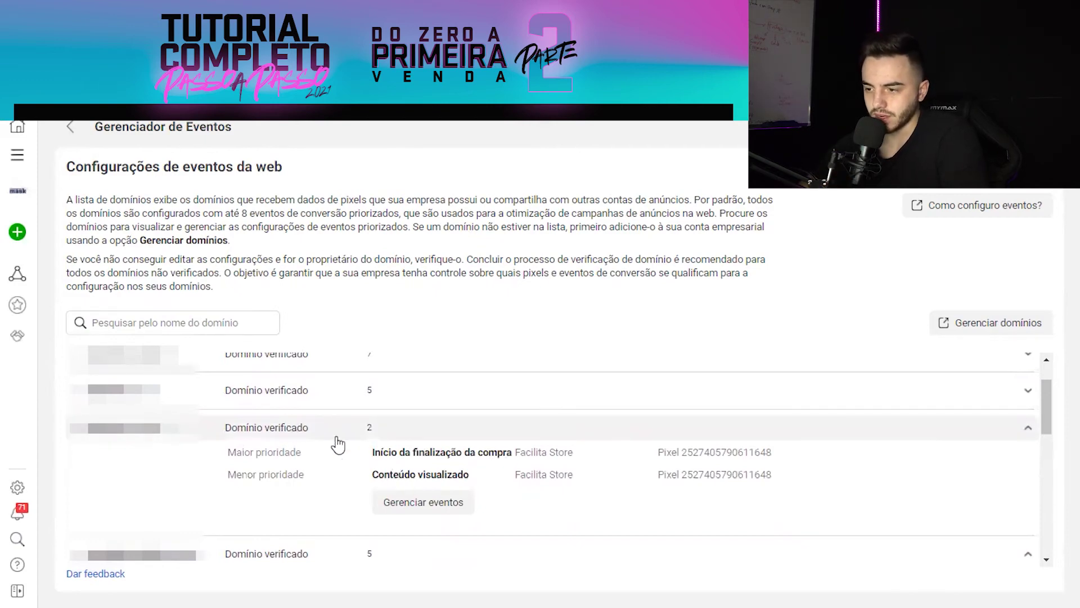
# - Open the event editor for extrashine.com.br, examine the event options for its highest-priority slot, and leave the editor without changes
pyautogui.click(423, 501)
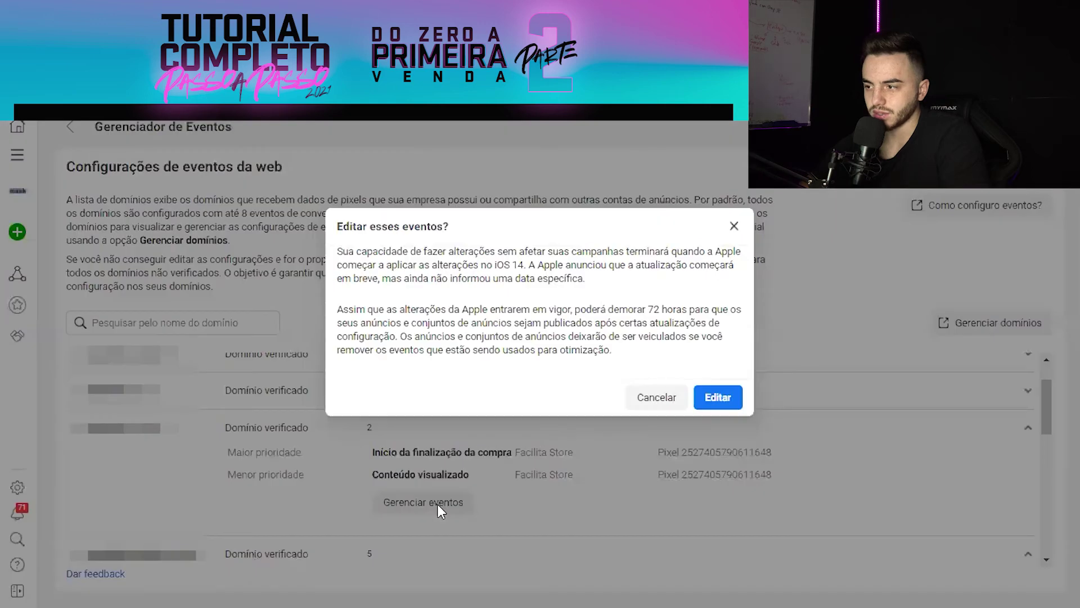
pyautogui.click(725, 399)
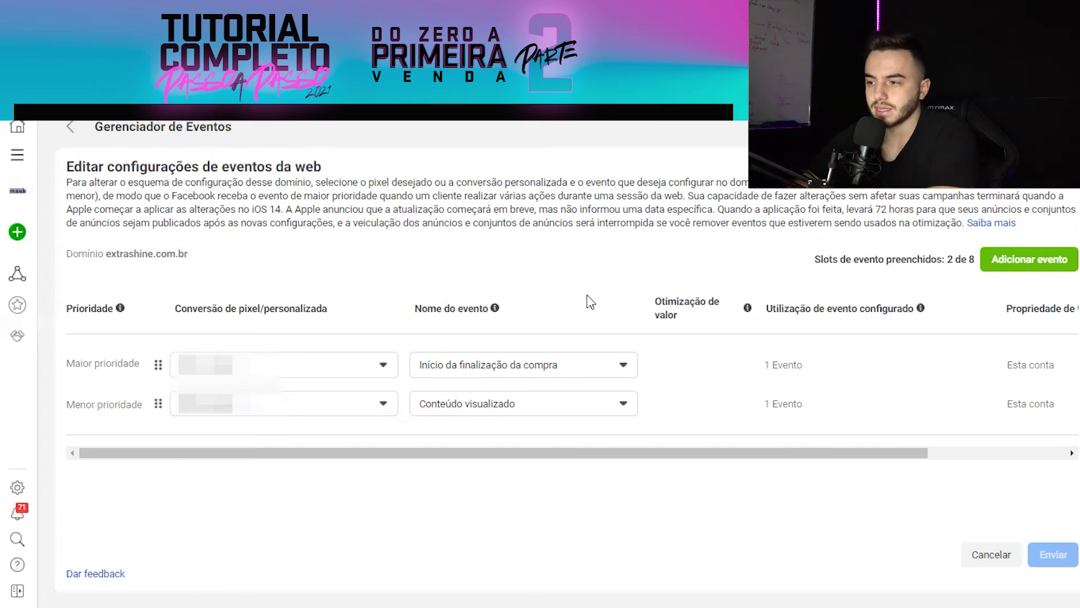
pyautogui.click(585, 363)
pyautogui.scroll(-5, 557, 479)
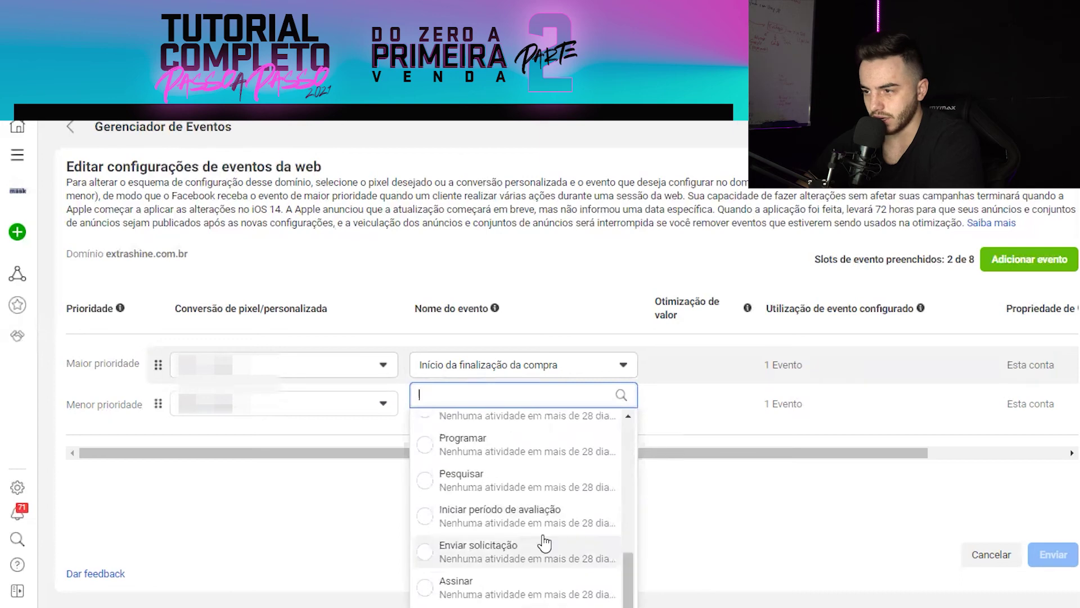
pyautogui.scroll(4, 546, 538)
pyautogui.scroll(5, 545, 541)
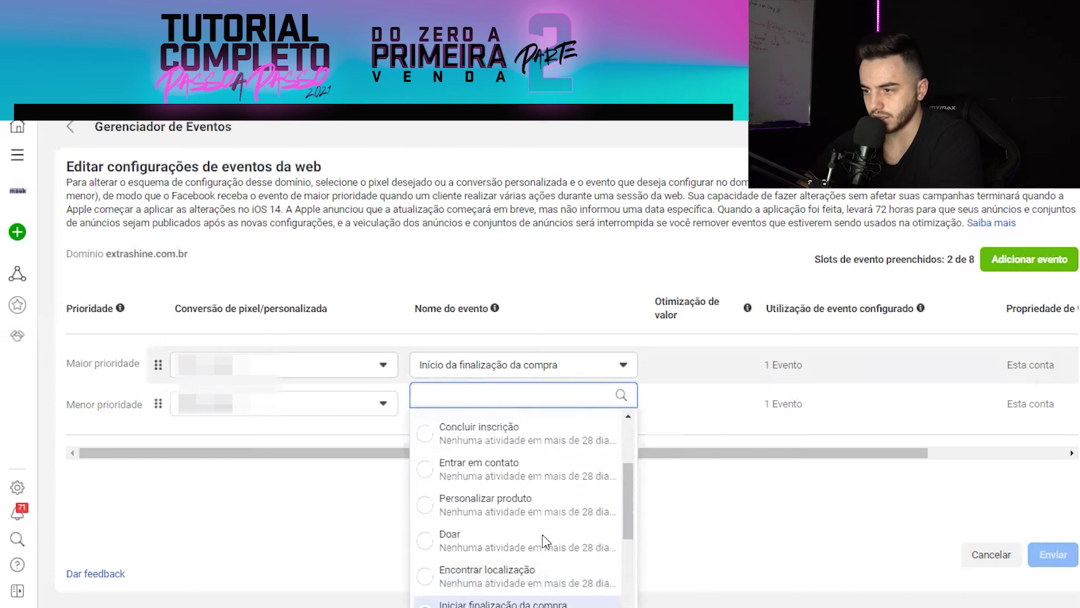
pyautogui.scroll(1, 545, 541)
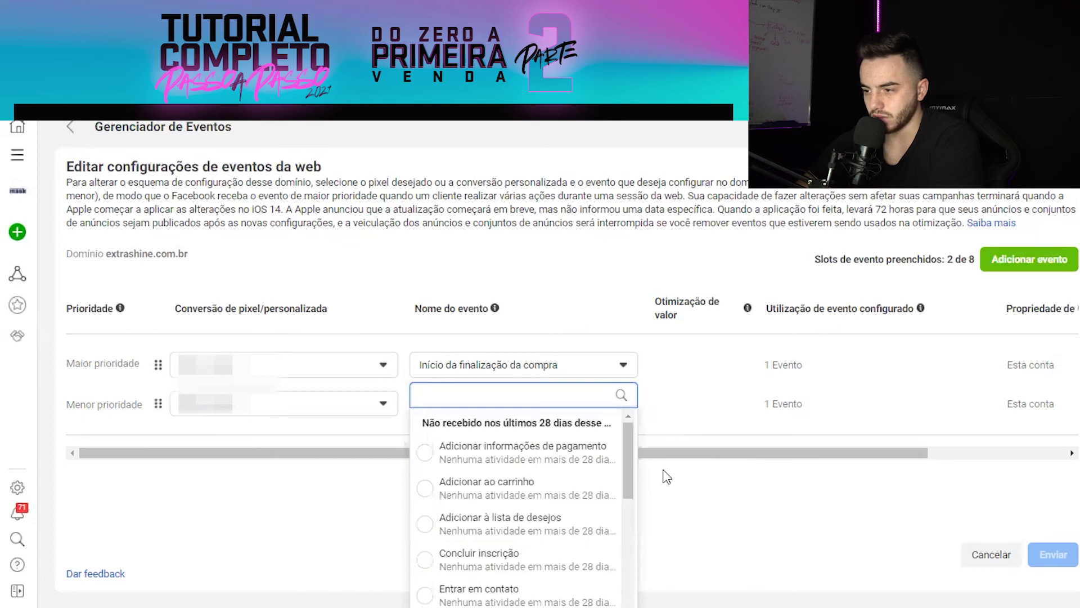
pyautogui.scroll(-8, 480, 474)
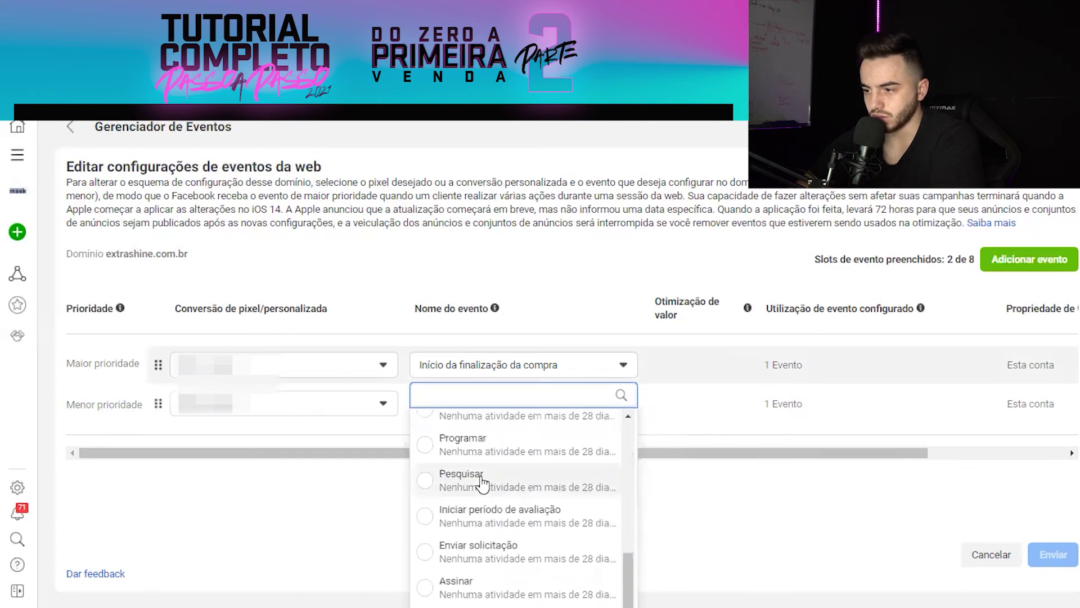
pyautogui.scroll(8, 483, 483)
pyautogui.click(67, 133)
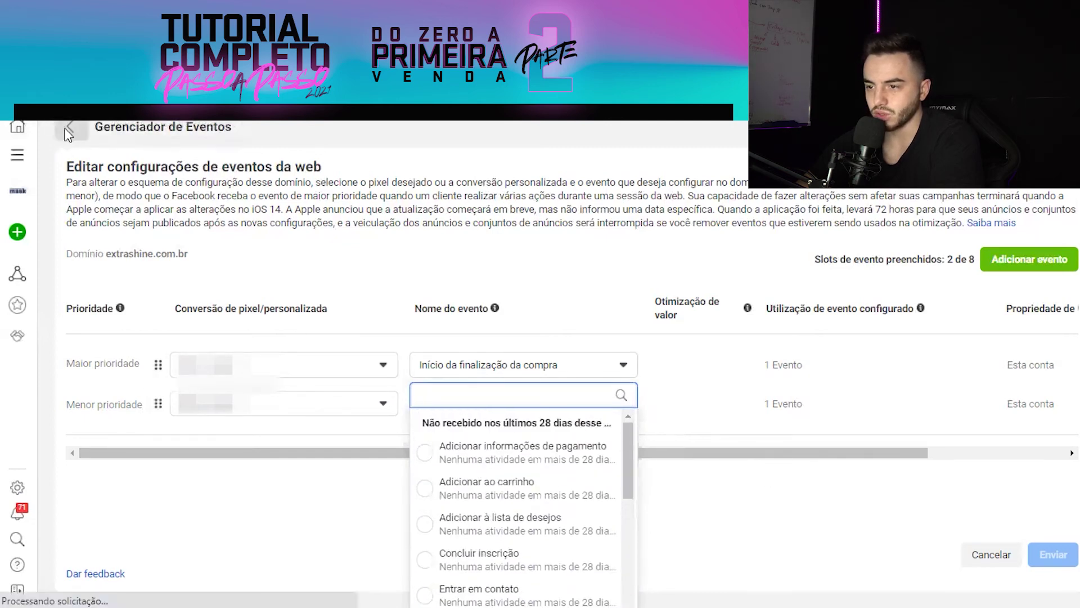
# - Reopen the web event configuration and open the event editor for the verified domain alphalifee.com, which uses PIXEL MASCULINO
pyautogui.scroll(-5, 606, 532)
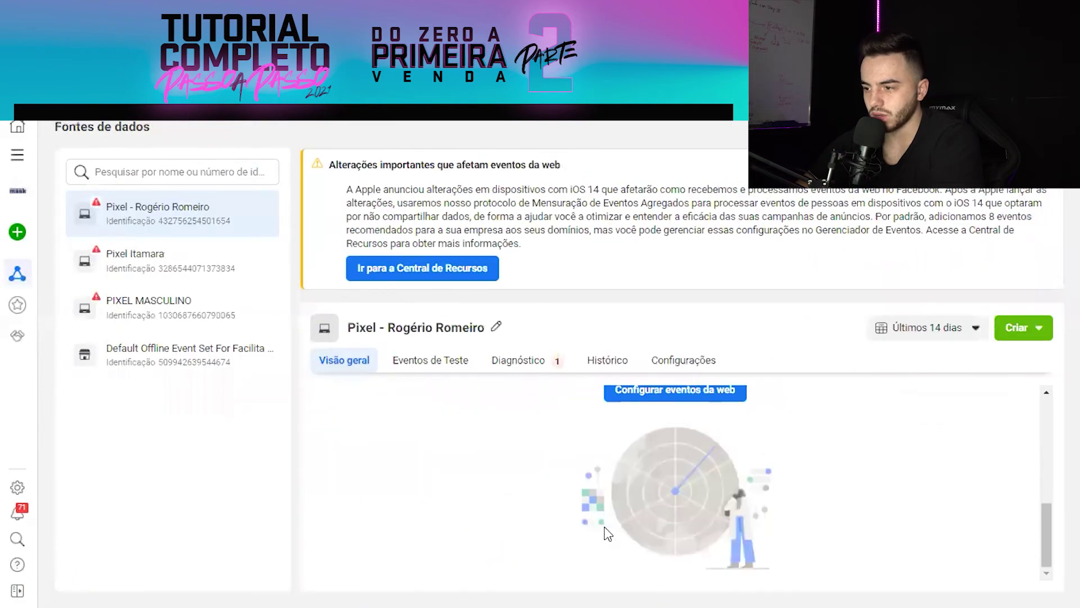
pyautogui.scroll(3, 608, 532)
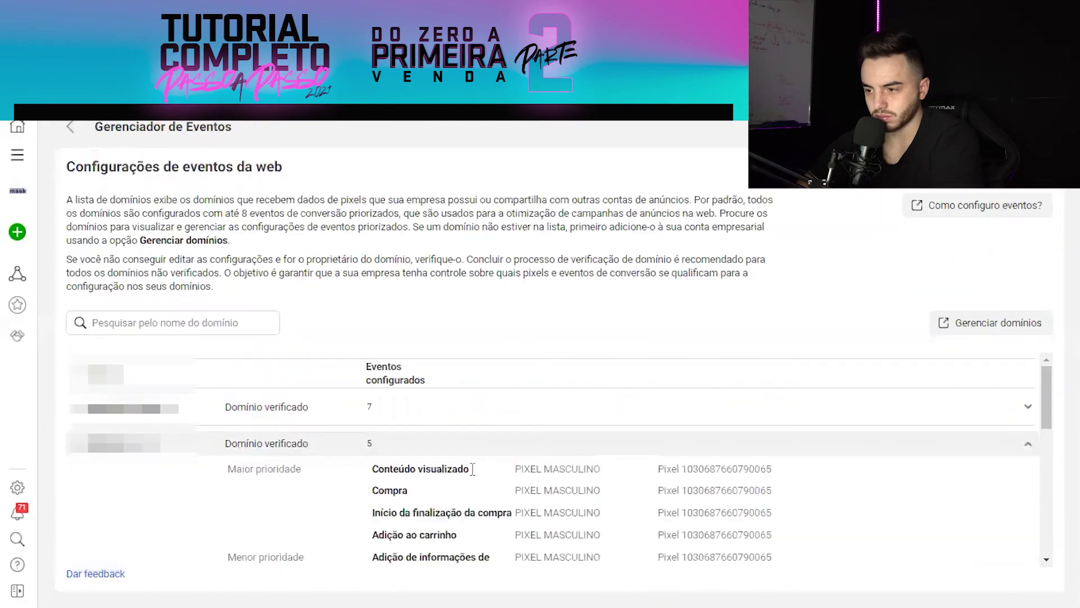
pyautogui.scroll(-2, 472, 469)
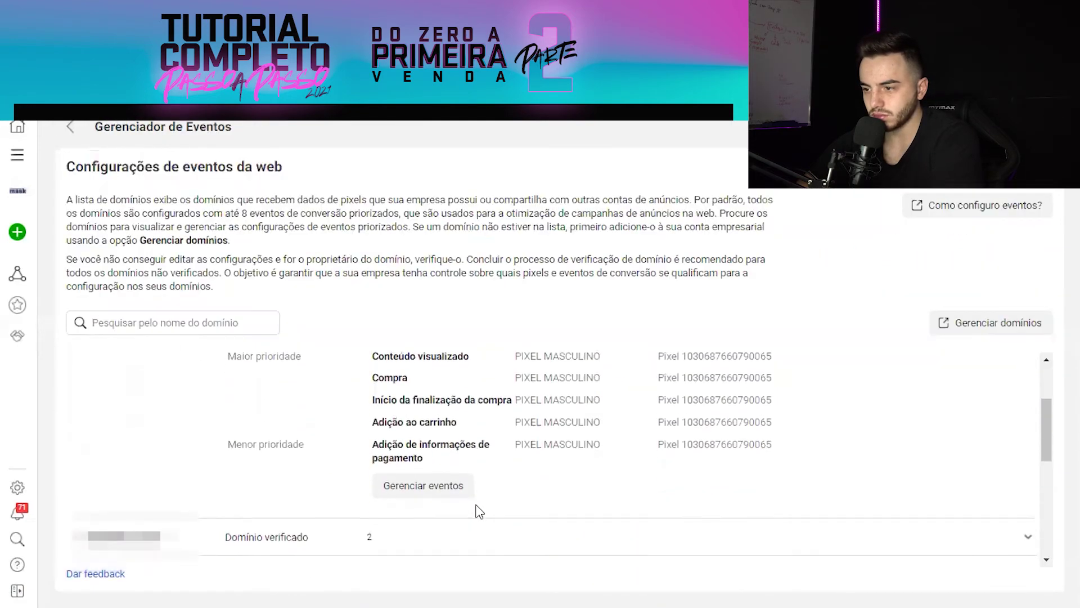
pyautogui.click(451, 485)
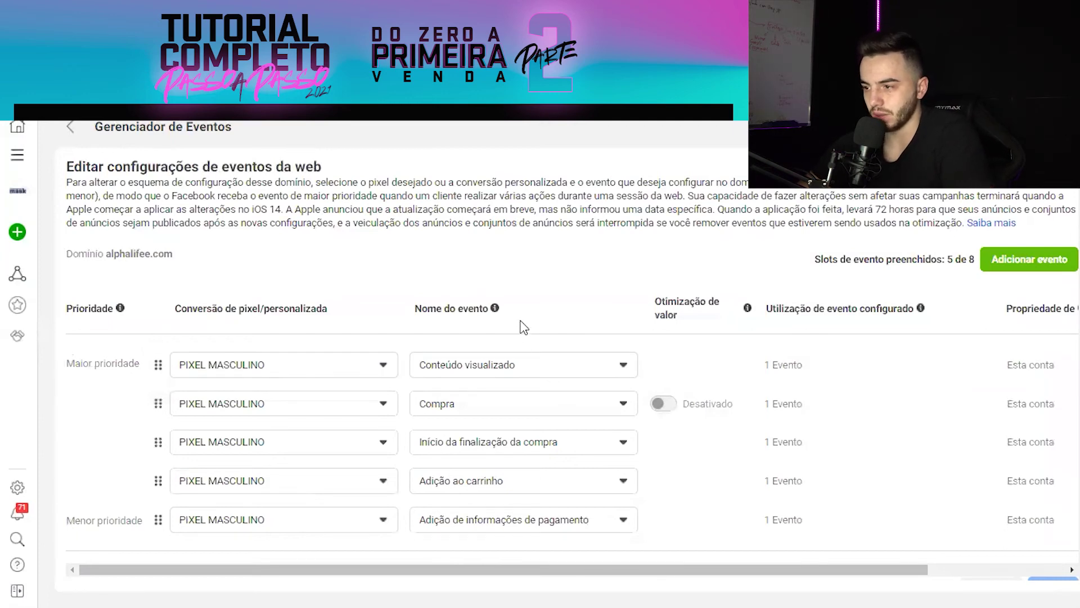
# - Examine the event options offered for the highest-priority Conteúdo visualizado slot and close the list without changing it
pyautogui.click(539, 370)
pyautogui.click(376, 383)
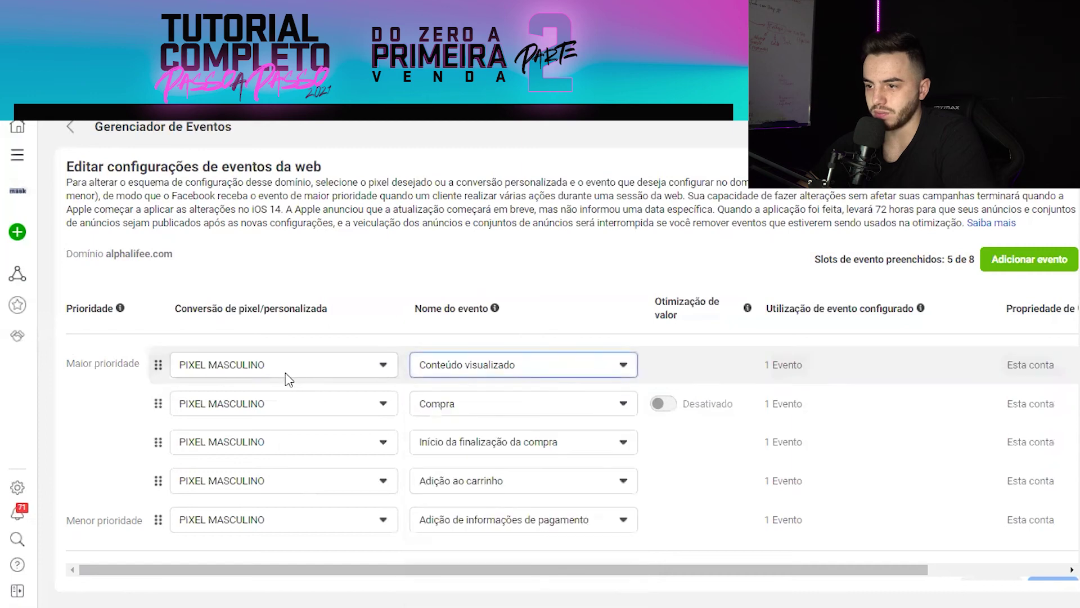
pyautogui.click(543, 366)
pyautogui.scroll(-3, 564, 506)
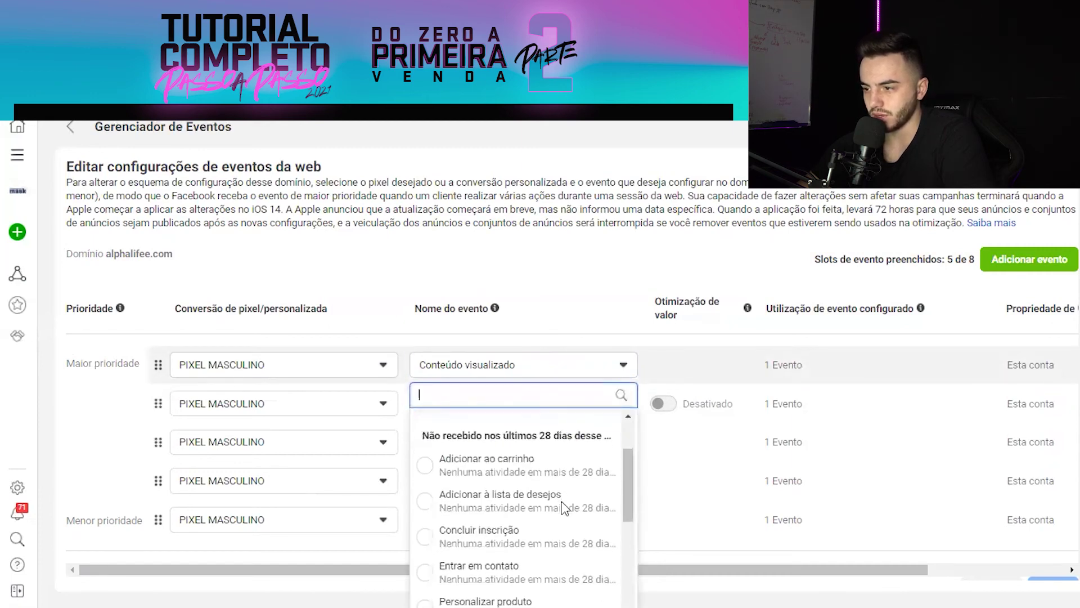
pyautogui.scroll(2, 564, 507)
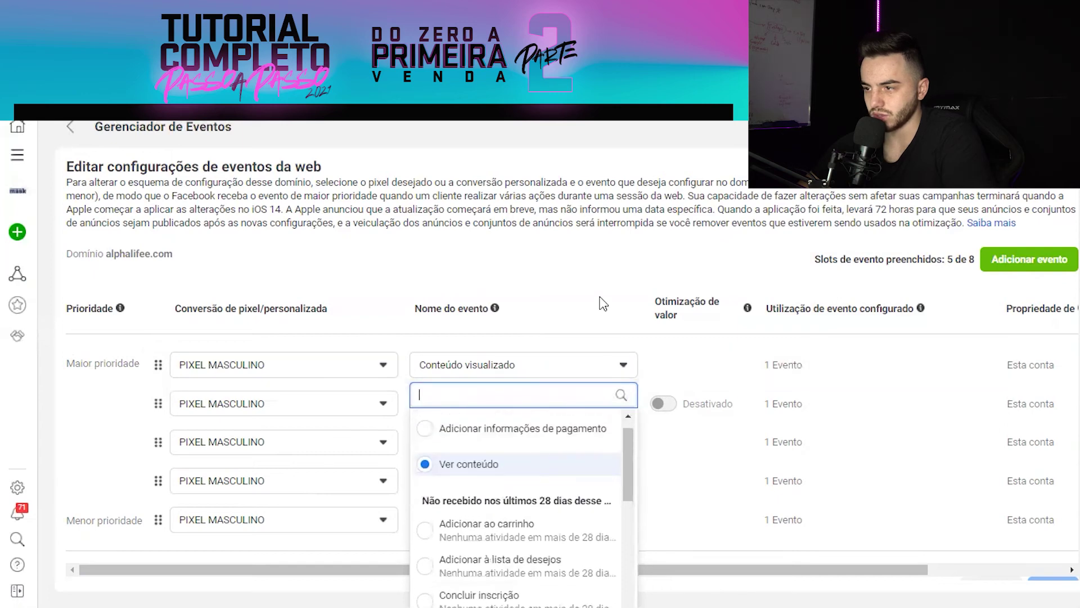
pyautogui.press('Escape')
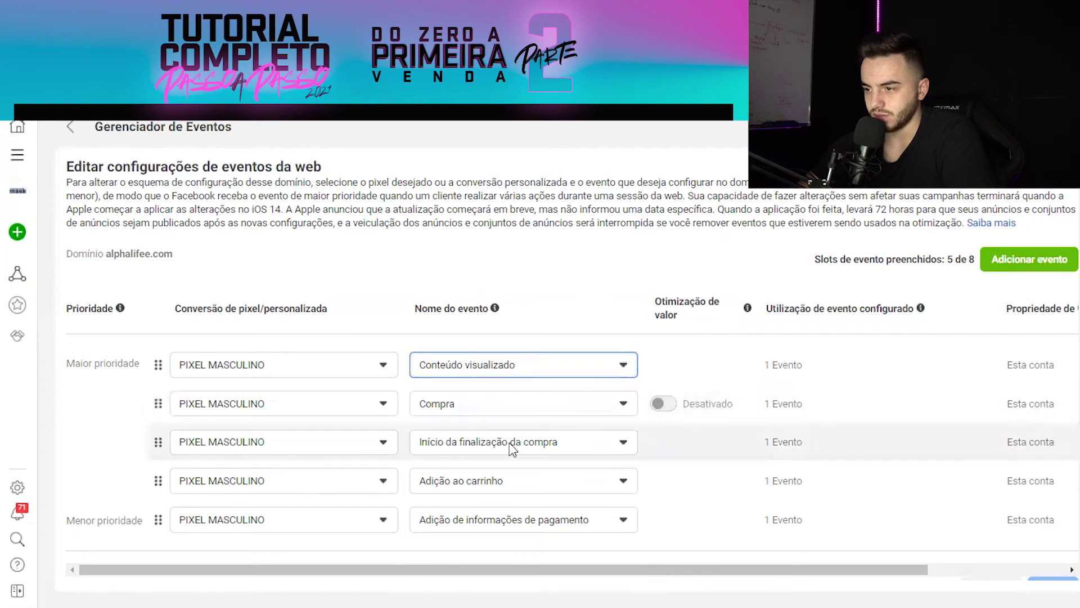
# - Reorder the event priorities so Início da finalização da compra is second and Adição ao carrinho third, both above Compra
pyautogui.moveTo(158, 441); pyautogui.dragTo(157, 403)
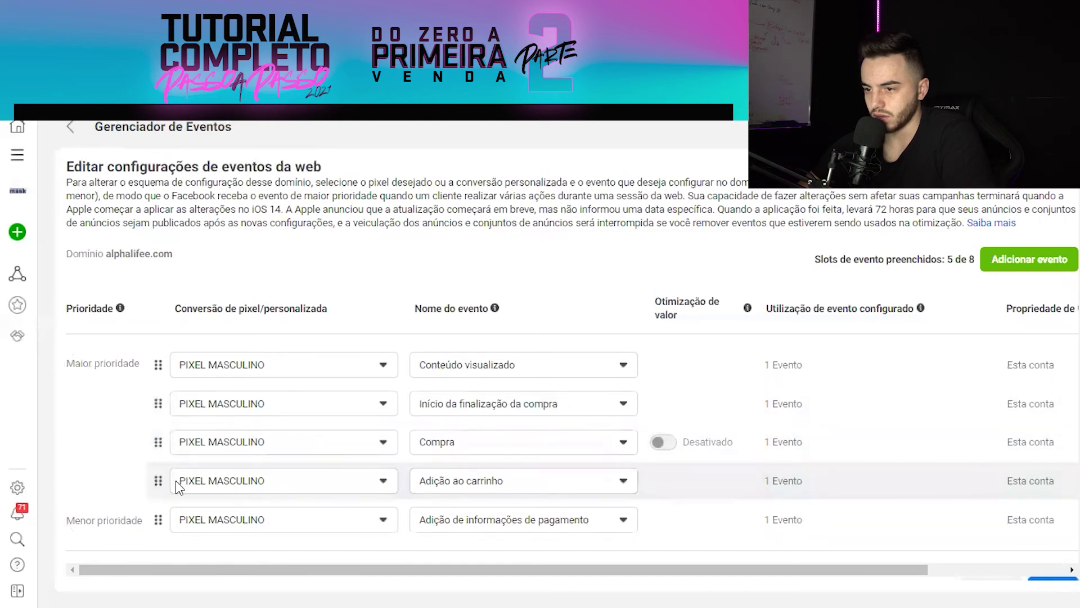
pyautogui.moveTo(158, 482); pyautogui.dragTo(161, 441)
# - Look through the event options for the fourth-priority Compra slot, keeping Comprar selected
pyautogui.click(529, 487)
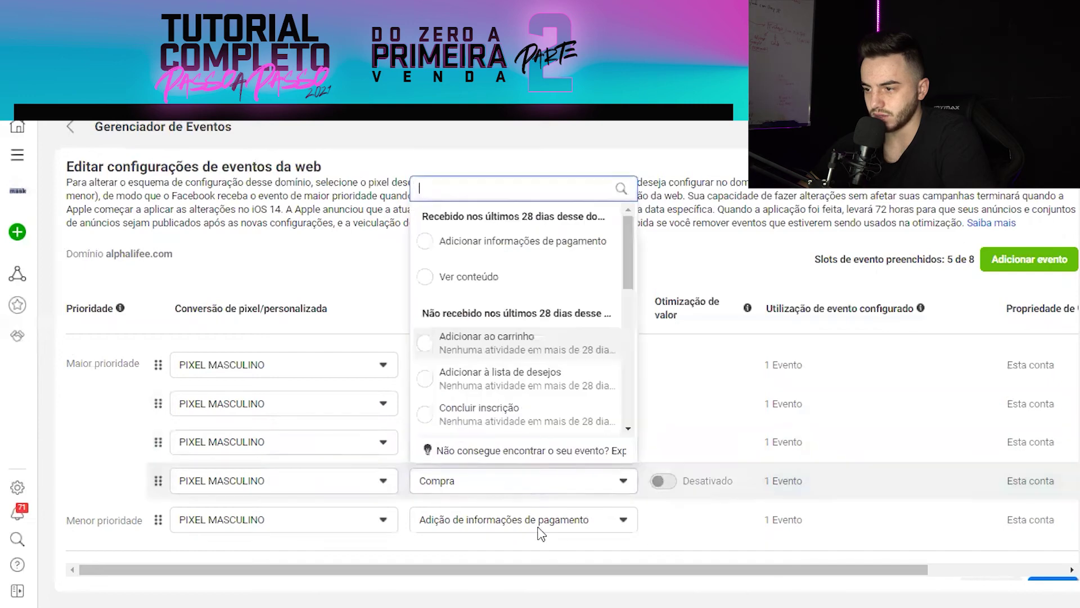
pyautogui.scroll(-3, 532, 352)
pyautogui.scroll(-3, 531, 351)
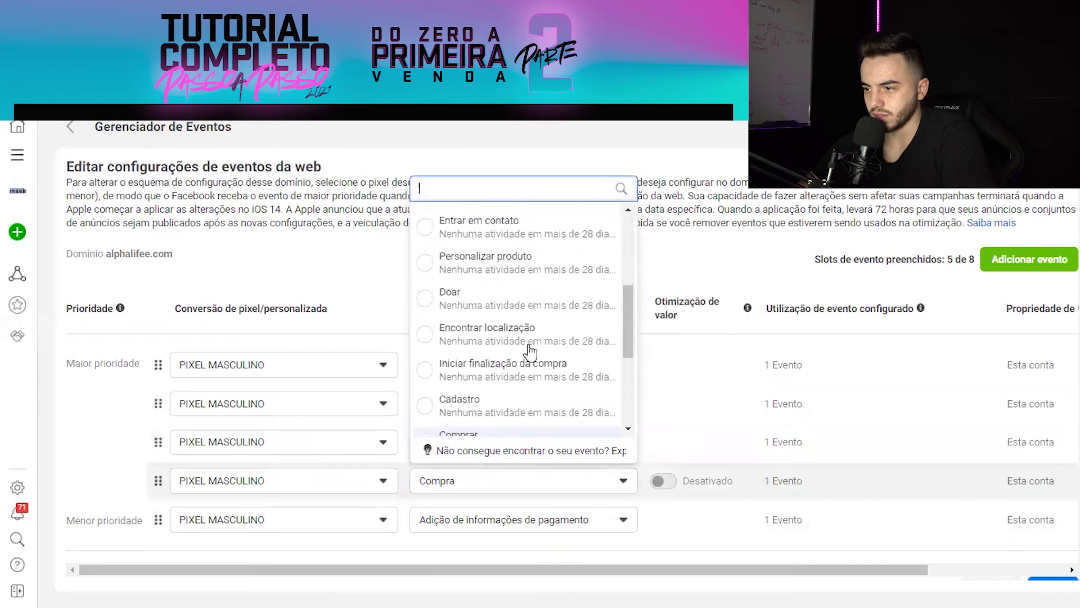
pyautogui.click(526, 332)
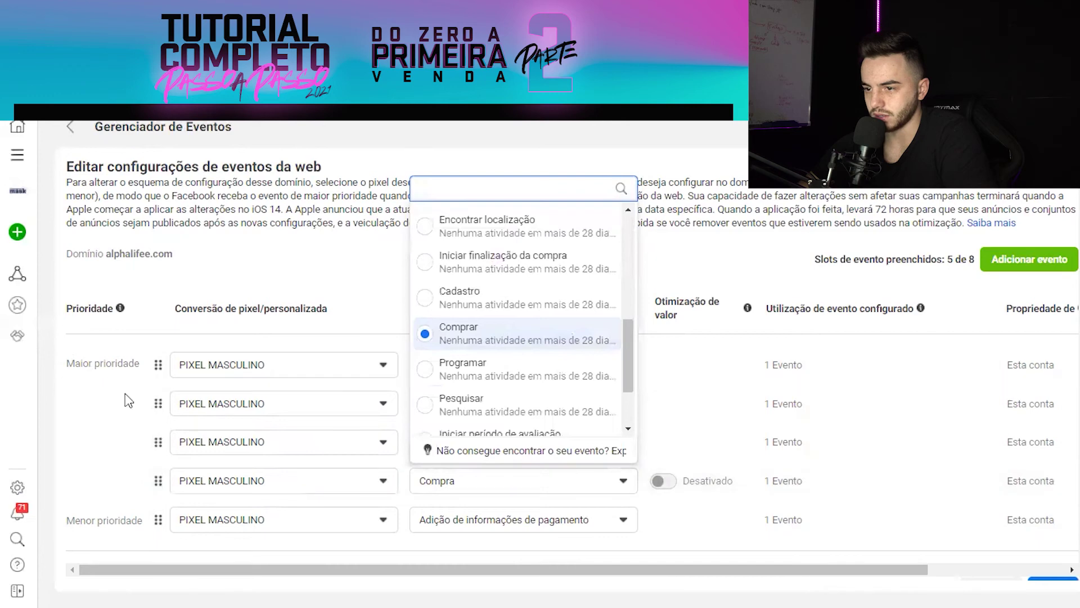
pyautogui.press('Escape')
# - Look through the event options for the lowest-priority slot, keeping Adicionar informações de pagamento selected
pyautogui.click(474, 520)
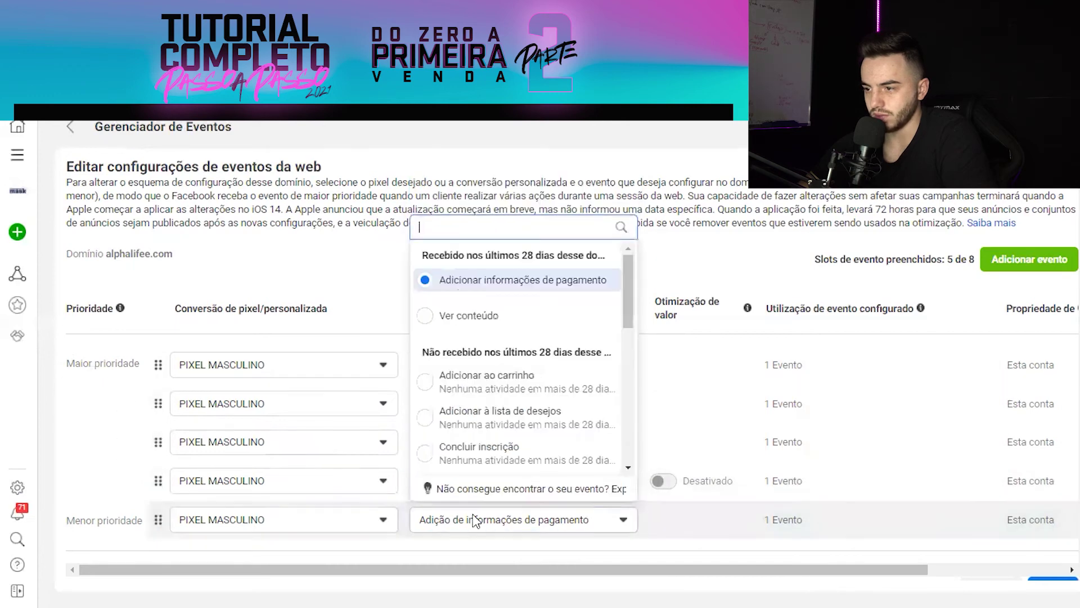
pyautogui.scroll(-5, 520, 331)
pyautogui.scroll(-5, 523, 331)
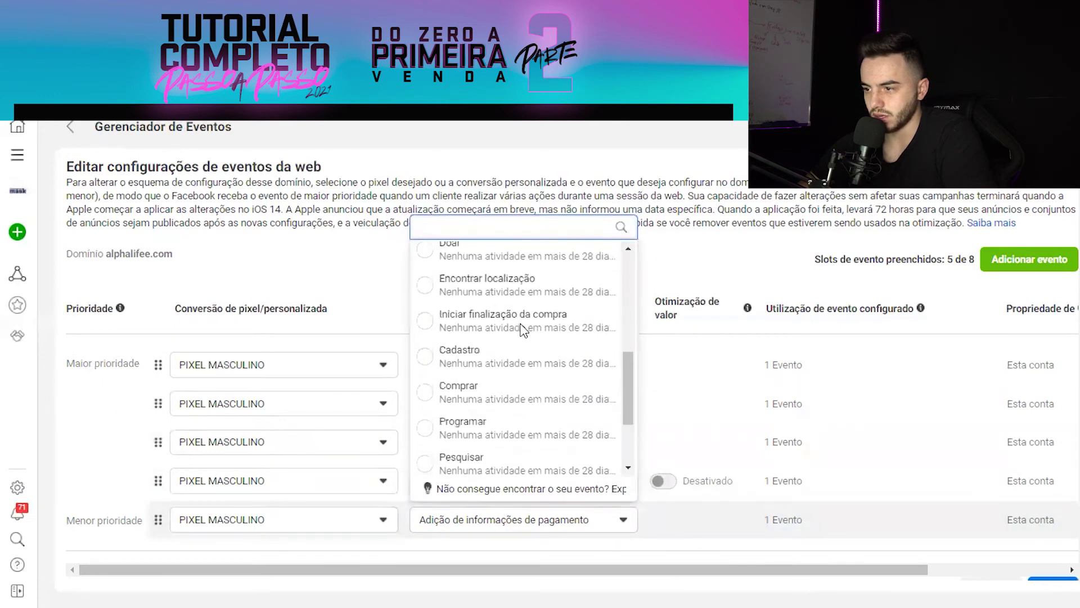
pyautogui.scroll(4, 524, 331)
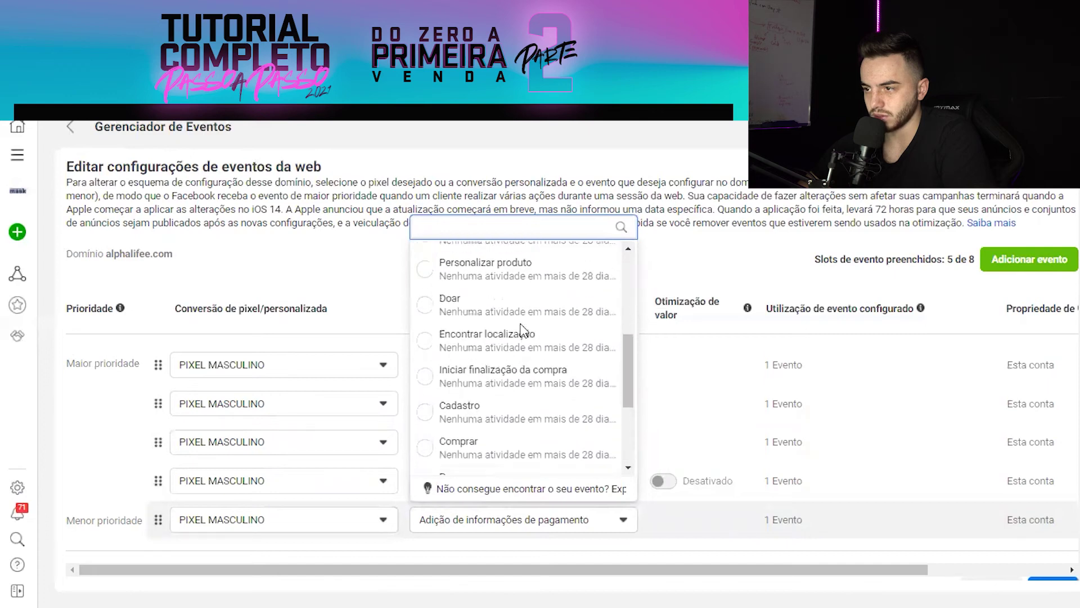
pyautogui.scroll(-2, 523, 331)
pyautogui.scroll(3, 524, 331)
pyautogui.scroll(4, 523, 331)
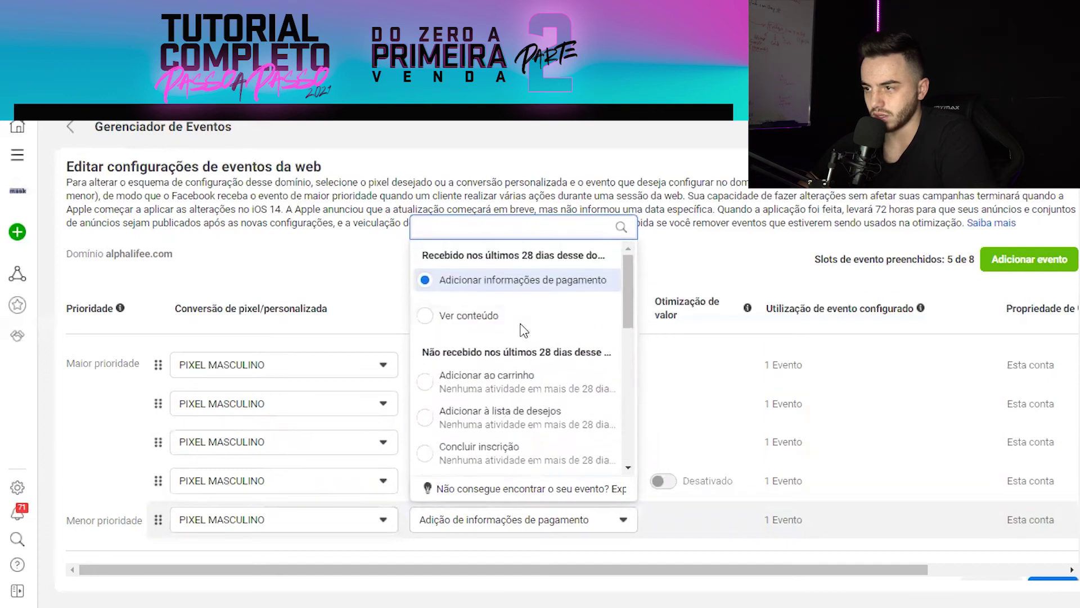
pyautogui.click(95, 465)
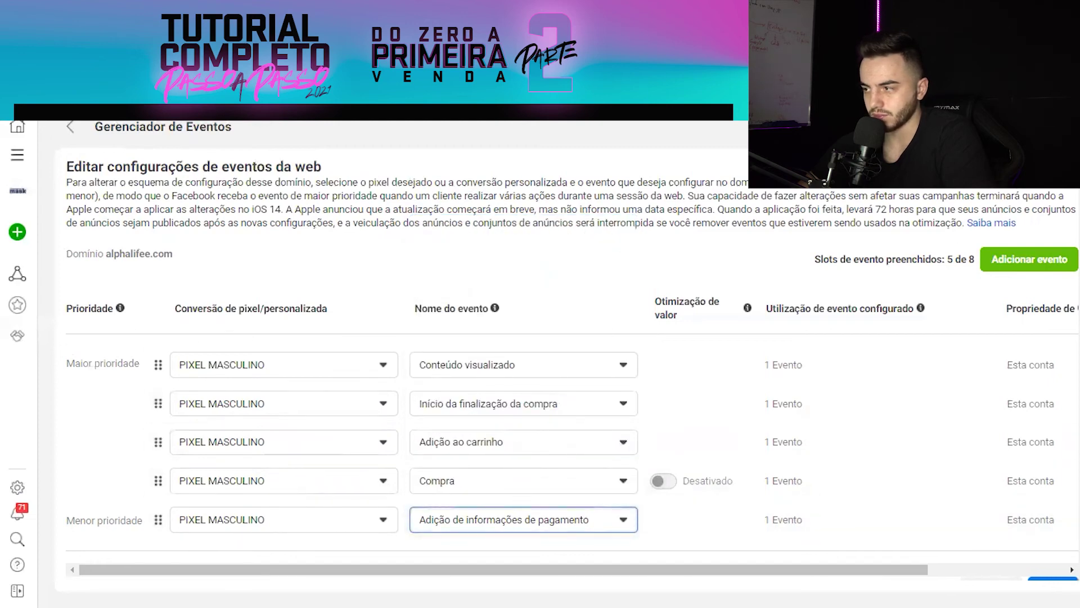